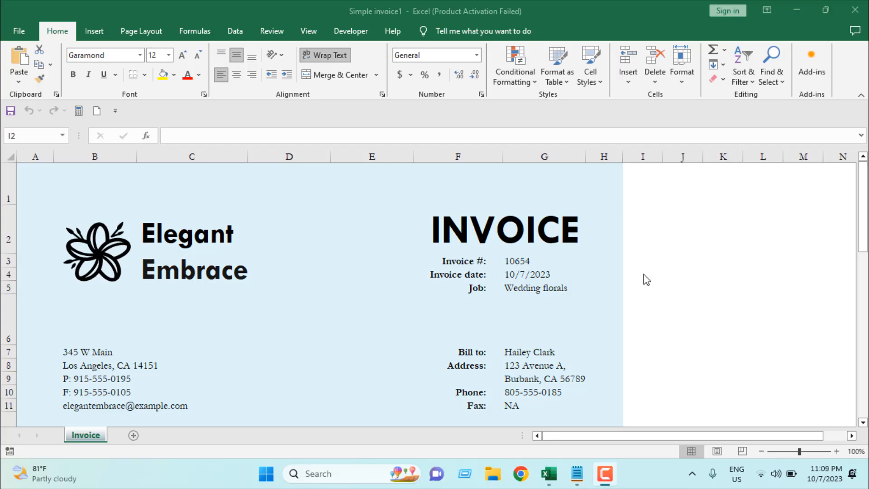
Scroll through the invoice worksheet to review its layout and contents
{"action": "scroll", "coordinate": [646, 279], "scroll_direction": "down", "scroll_amount": 5}
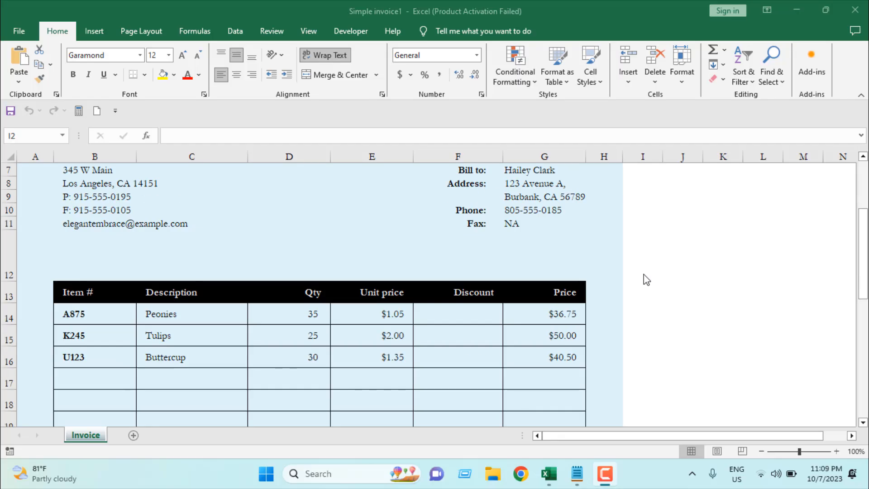
{"action": "scroll", "coordinate": [646, 280], "scroll_direction": "up", "scroll_amount": 5}
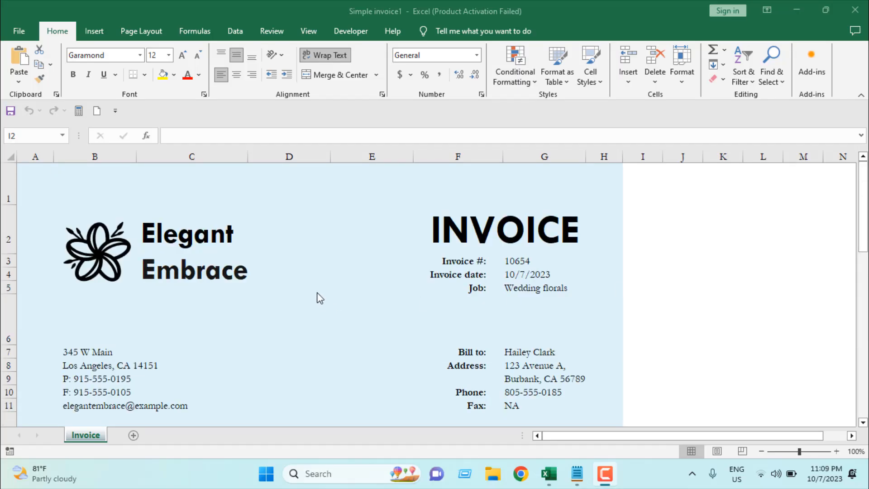
{"action": "scroll", "coordinate": [316, 295], "scroll_direction": "down", "scroll_amount": 7}
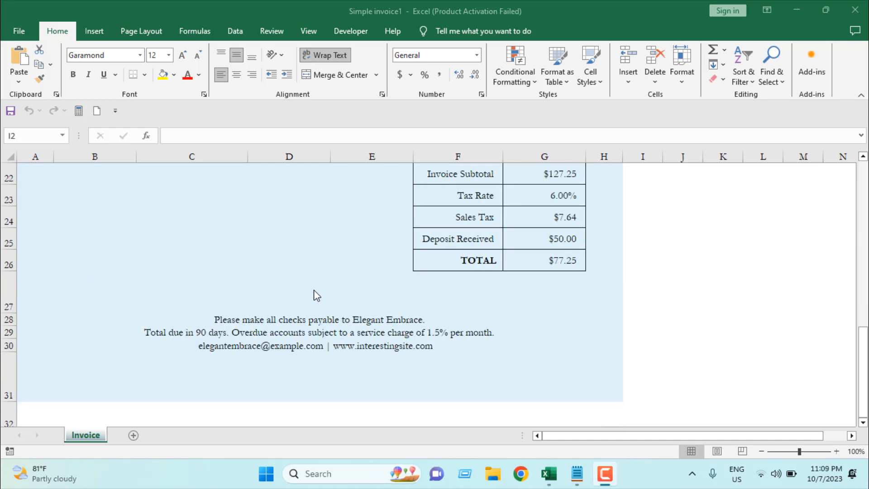
{"action": "scroll", "coordinate": [316, 295], "scroll_direction": "up", "scroll_amount": 5}
{"action": "scroll", "coordinate": [316, 295], "scroll_direction": "down", "scroll_amount": 1}
{"action": "scroll", "coordinate": [315, 295], "scroll_direction": "up", "scroll_amount": 3}
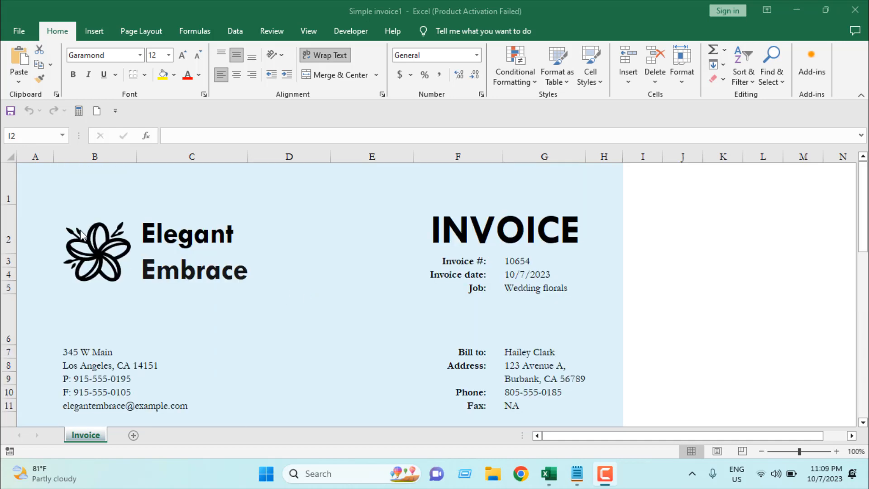
{"action": "left_click", "coordinate": [84, 247]}
{"action": "scroll", "coordinate": [237, 331], "scroll_direction": "down", "scroll_amount": 4}
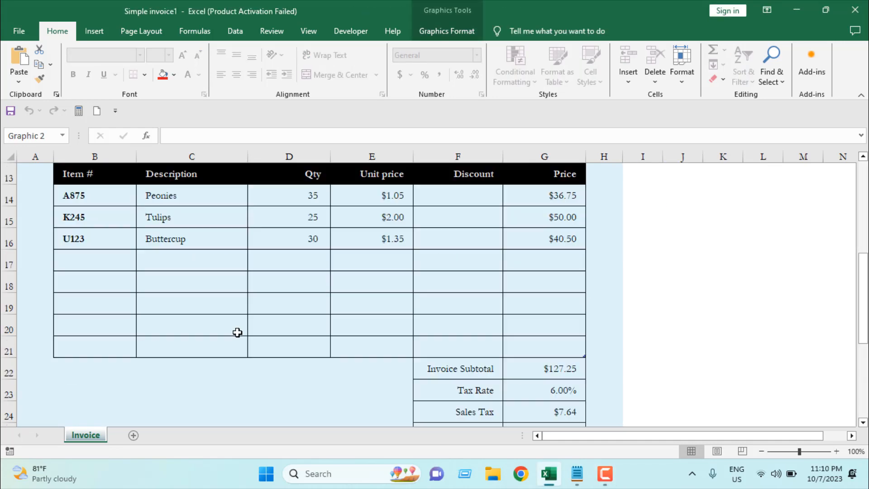
{"action": "scroll", "coordinate": [353, 276], "scroll_direction": "up", "scroll_amount": 3}
{"action": "left_click", "coordinate": [316, 326]}
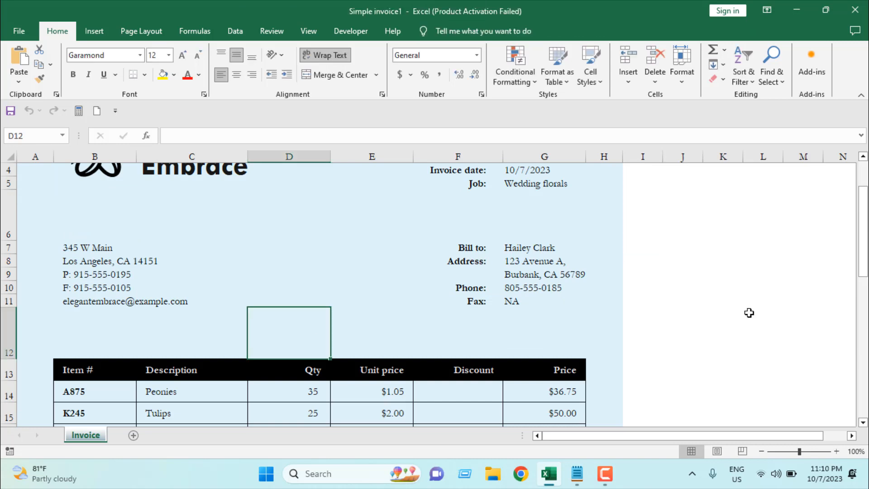
{"action": "scroll", "coordinate": [749, 312], "scroll_direction": "up", "scroll_amount": 2}
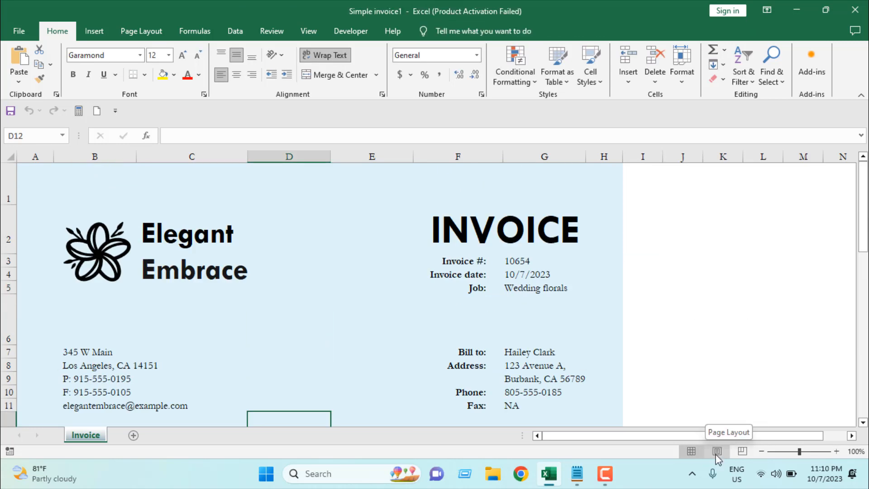
Switch to Page Layout view and insert Invoice Logo.png from the Desktop as a picture in the center header
{"action": "left_click", "coordinate": [307, 31]}
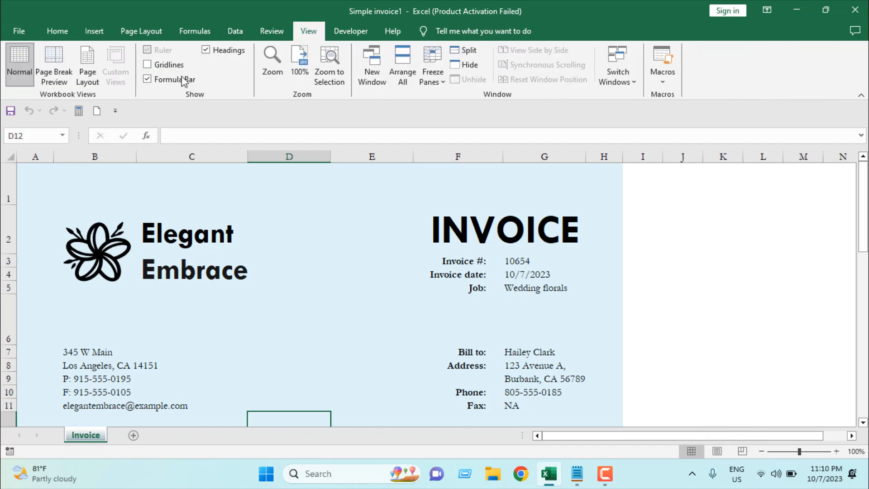
{"action": "left_click", "coordinate": [86, 67]}
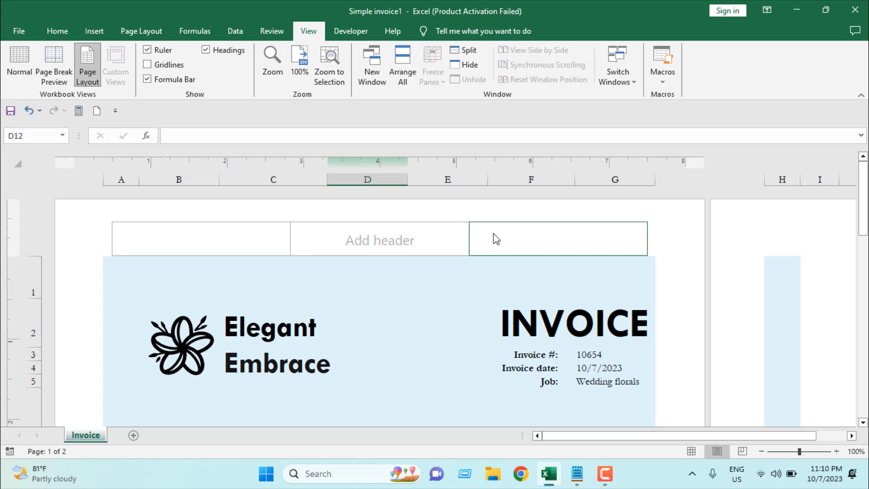
{"action": "left_click", "coordinate": [379, 243]}
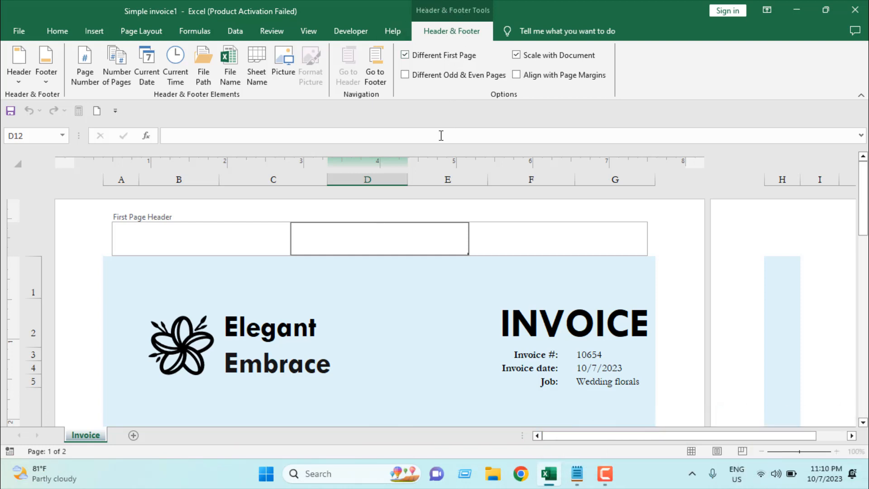
{"action": "left_click", "coordinate": [290, 75]}
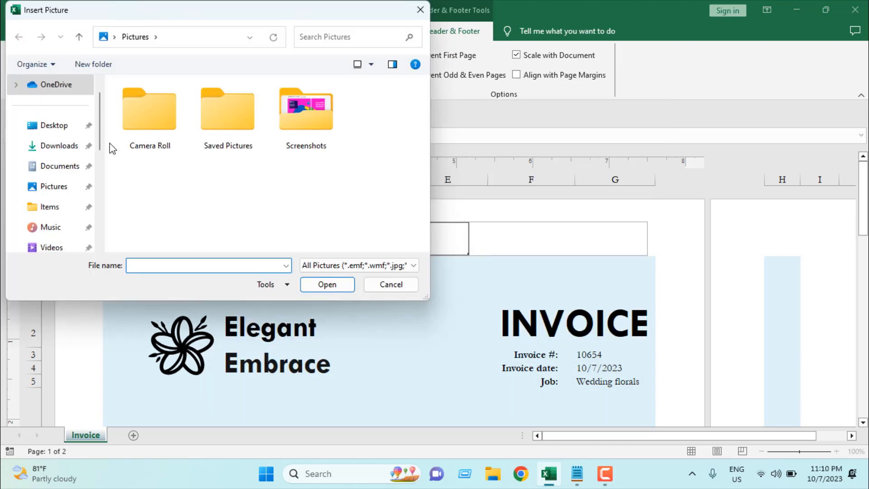
{"action": "left_click", "coordinate": [59, 128]}
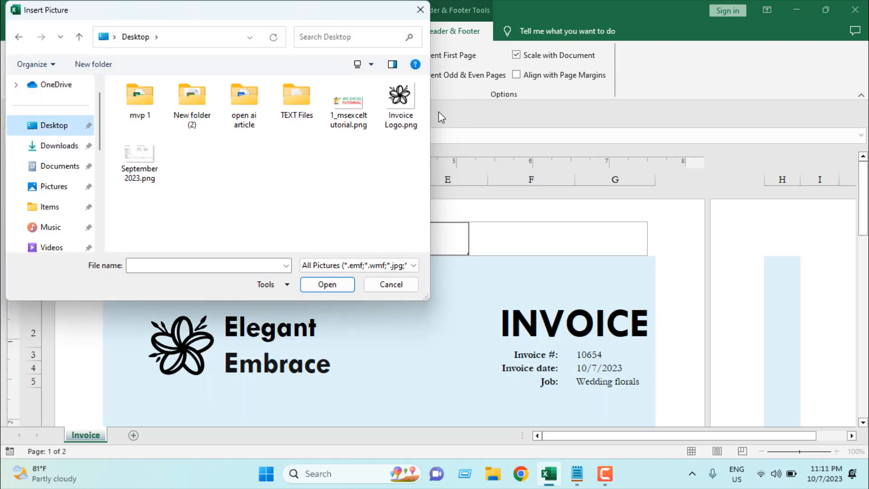
{"action": "left_click", "coordinate": [394, 106]}
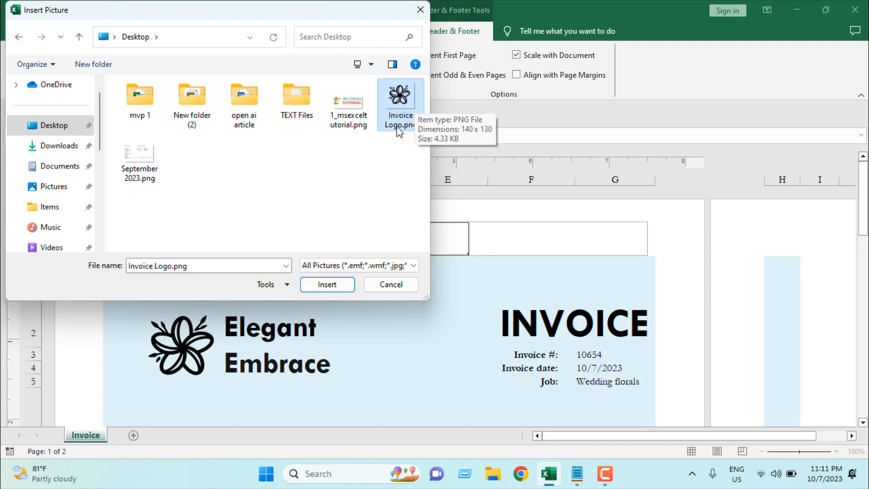
{"action": "left_click", "coordinate": [340, 289]}
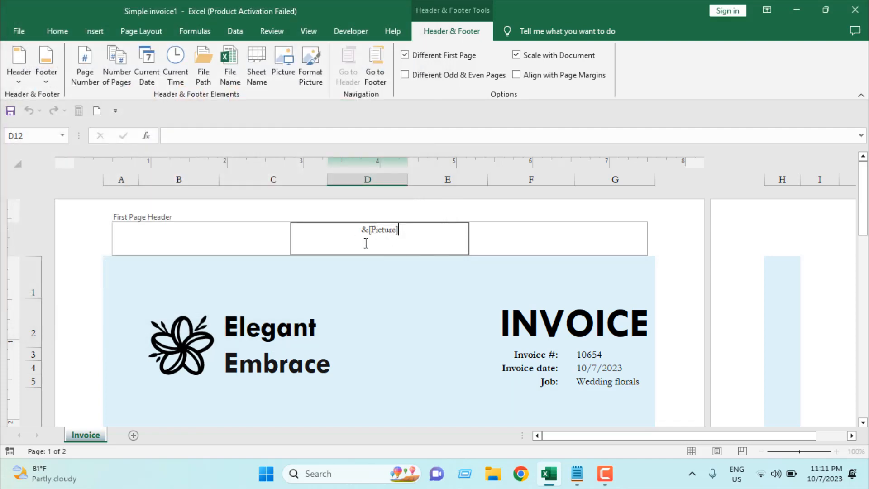
{"action": "left_click", "coordinate": [563, 271]}
{"action": "left_click", "coordinate": [402, 276]}
{"action": "left_click", "coordinate": [402, 273]}
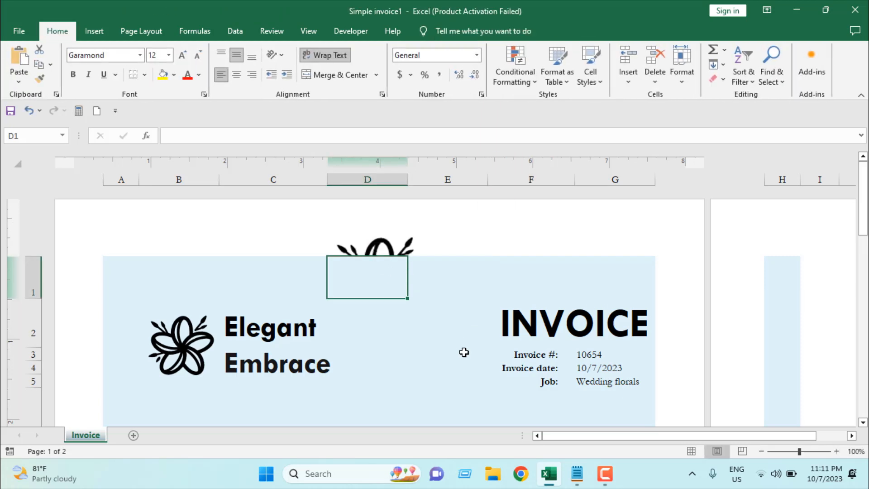
Add three line breaks before the header picture code to move the logo down the page
{"action": "left_click", "coordinate": [376, 236]}
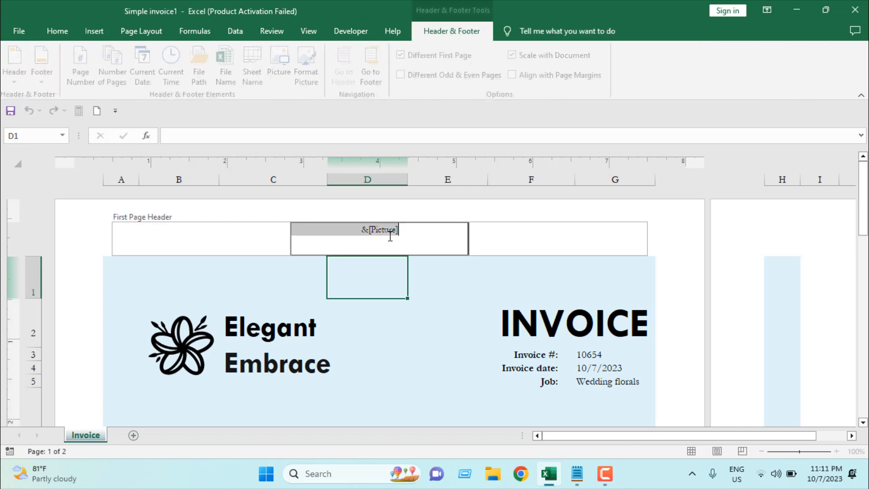
{"action": "left_click", "coordinate": [362, 230]}
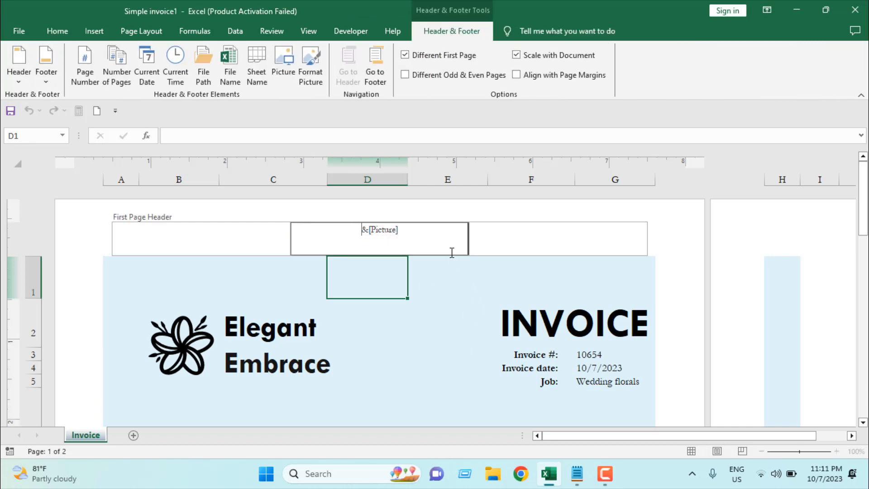
{"action": "key", "text": "Return"}
{"action": "key", "text": "Return"}
{"action": "key", "text": "Return"}
{"action": "key", "text": "Return"}
{"action": "key", "text": "Return"}
{"action": "key", "text": "Return"}
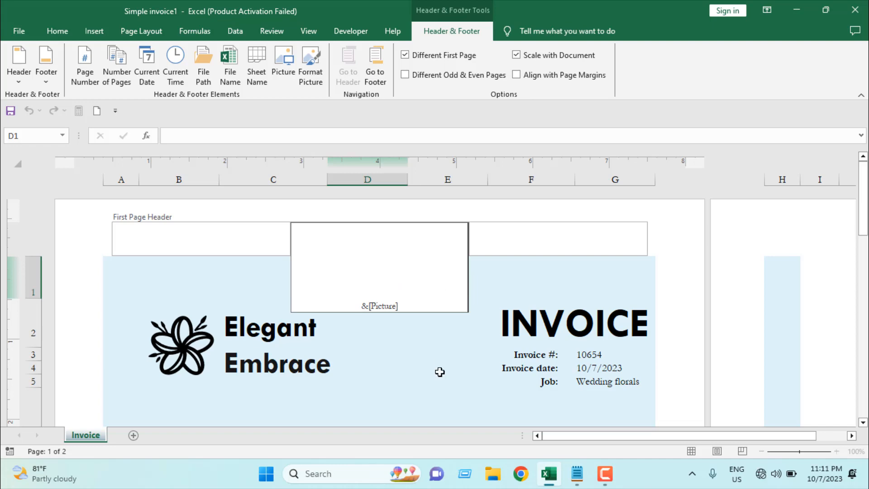
{"action": "left_click", "coordinate": [438, 392]}
Remove the background fill from the entire worksheet using No Fill
{"action": "scroll", "coordinate": [452, 365], "scroll_direction": "down", "scroll_amount": 5}
{"action": "scroll", "coordinate": [453, 364], "scroll_direction": "up", "scroll_amount": 3}
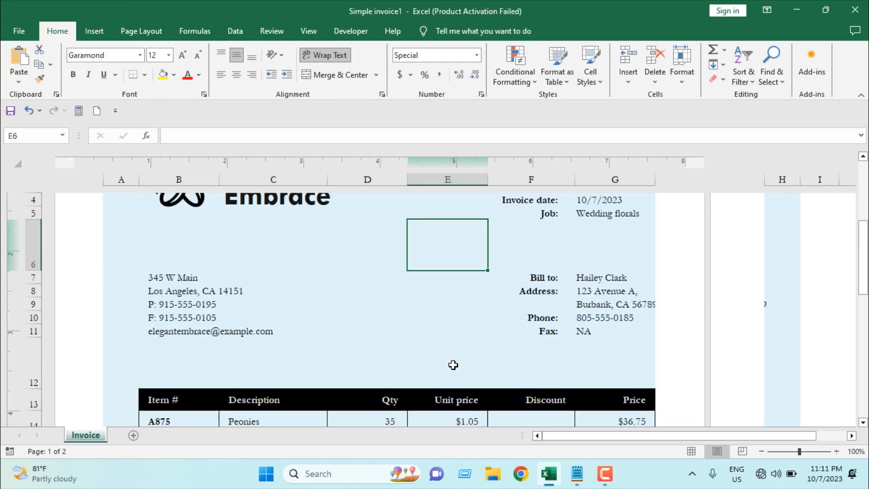
{"action": "scroll", "coordinate": [453, 365], "scroll_direction": "up", "scroll_amount": 2}
{"action": "scroll", "coordinate": [453, 365], "scroll_direction": "down", "scroll_amount": 5}
{"action": "scroll", "coordinate": [453, 365], "scroll_direction": "up", "scroll_amount": 5}
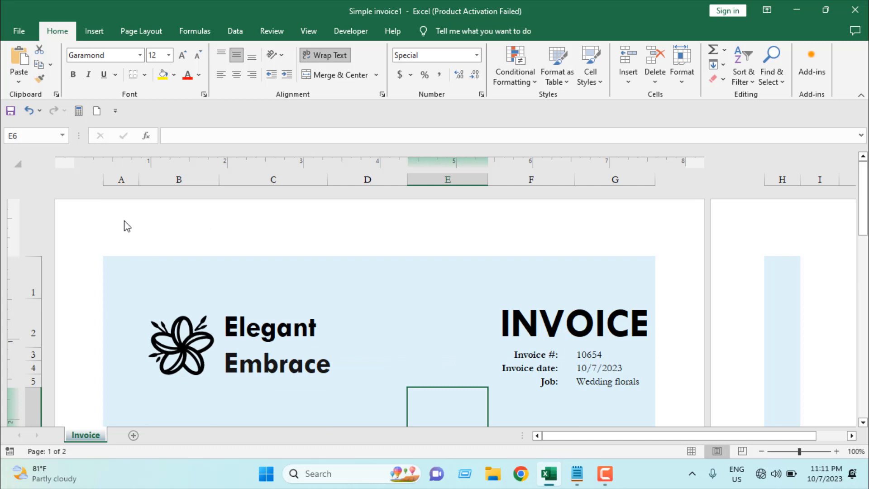
{"action": "left_click", "coordinate": [131, 271]}
{"action": "left_click", "coordinate": [173, 74]}
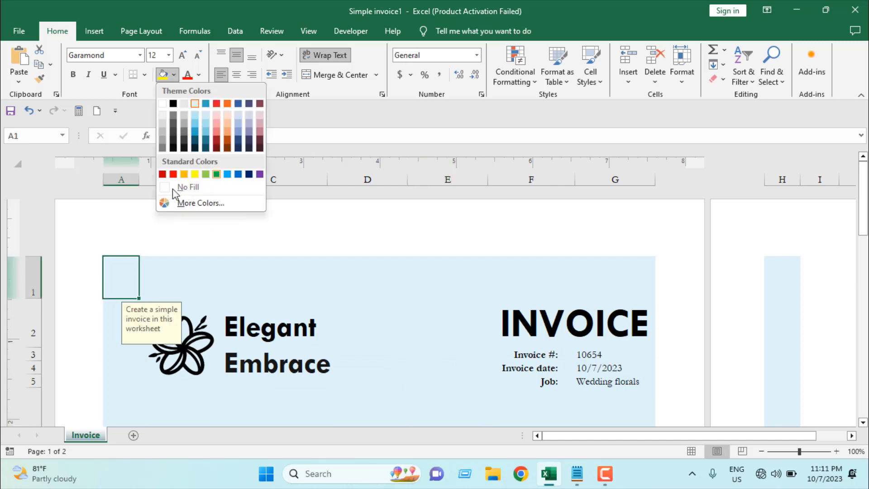
{"action": "left_click", "coordinate": [173, 188]}
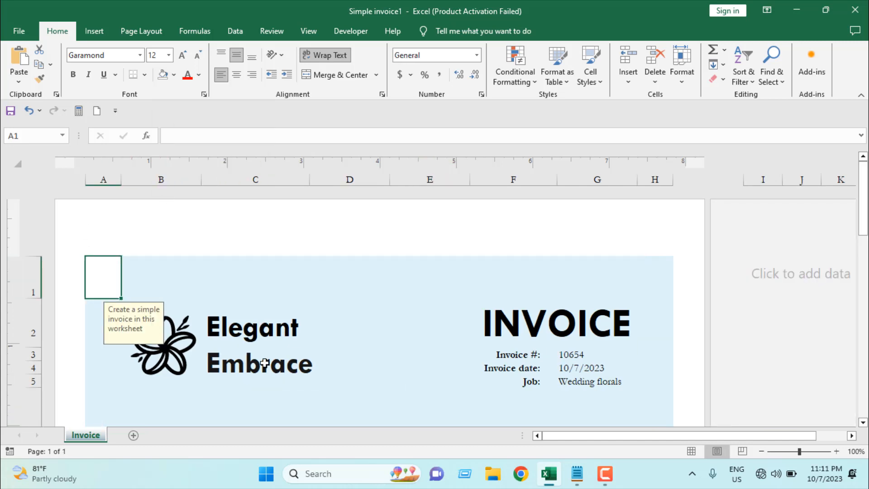
{"action": "scroll", "coordinate": [281, 320], "scroll_direction": "down", "scroll_amount": 3}
{"action": "scroll", "coordinate": [89, 216], "scroll_direction": "up", "scroll_amount": 3}
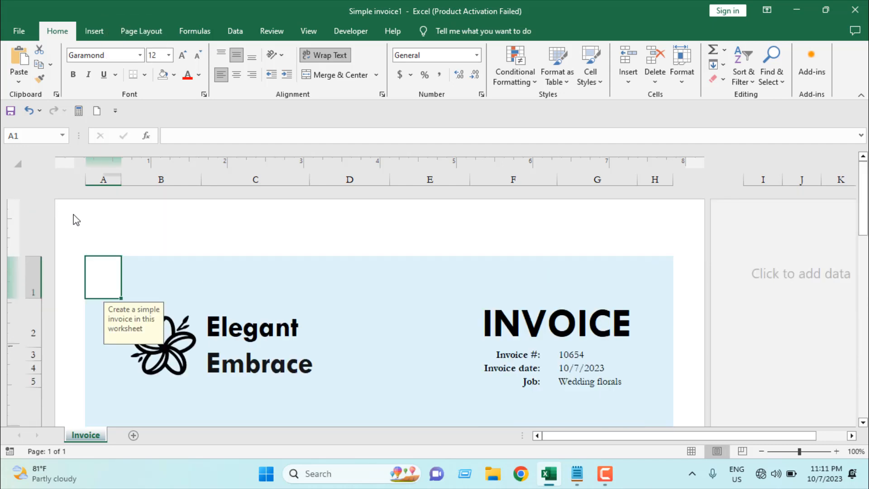
{"action": "key", "text": "ctrl+a"}
{"action": "left_click", "coordinate": [163, 76]}
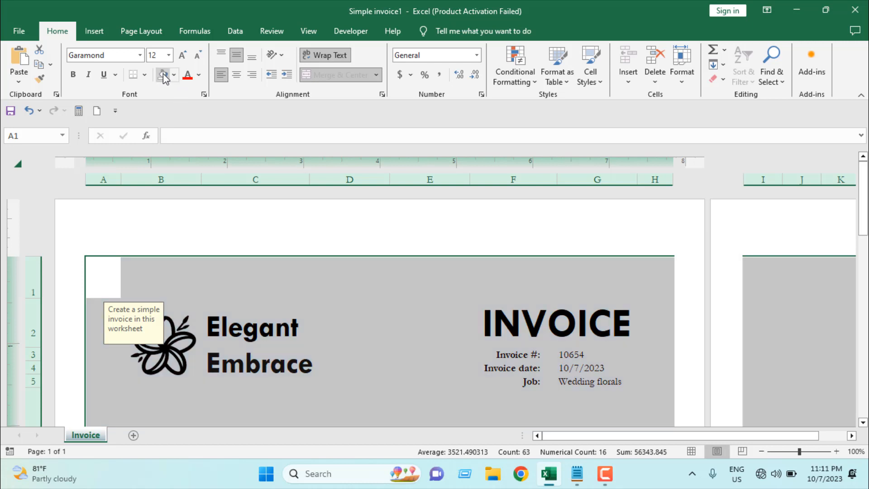
Add four more line breaks before the header picture code to move the logo further down
{"action": "left_click", "coordinate": [349, 326]}
{"action": "left_click", "coordinate": [398, 363]}
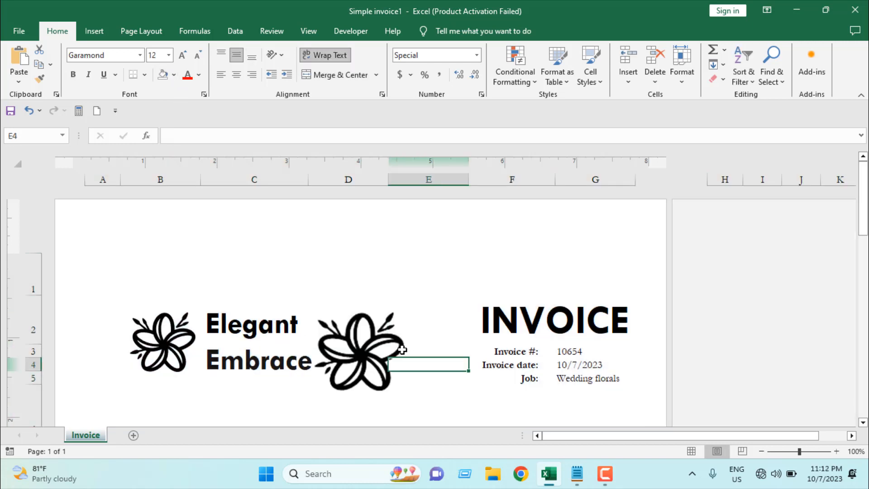
{"action": "left_click", "coordinate": [395, 349]}
{"action": "left_click", "coordinate": [384, 344]}
{"action": "left_click", "coordinate": [357, 238]}
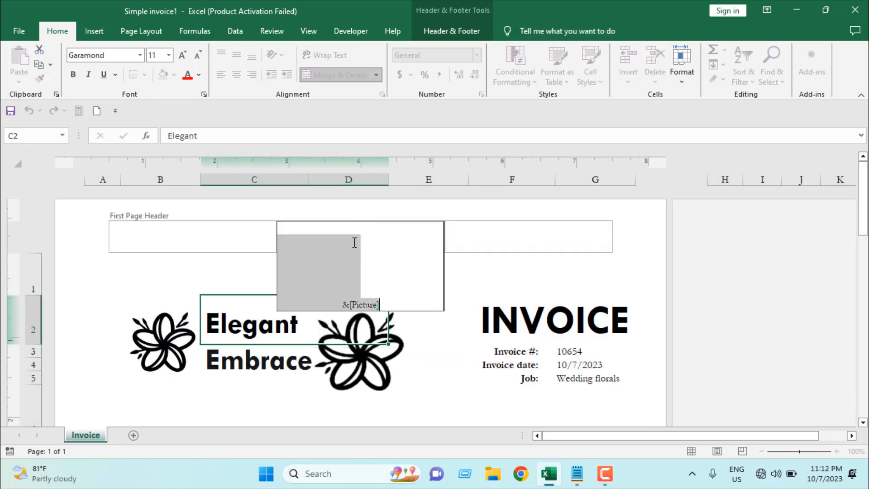
{"action": "key", "text": "Return"}
{"action": "key", "text": "Return"}
{"action": "key", "text": "Return"}
{"action": "key", "text": "Return"}
{"action": "key", "text": "Return"}
{"action": "key", "text": "Return"}
{"action": "key", "text": "Return"}
{"action": "key", "text": "Return"}
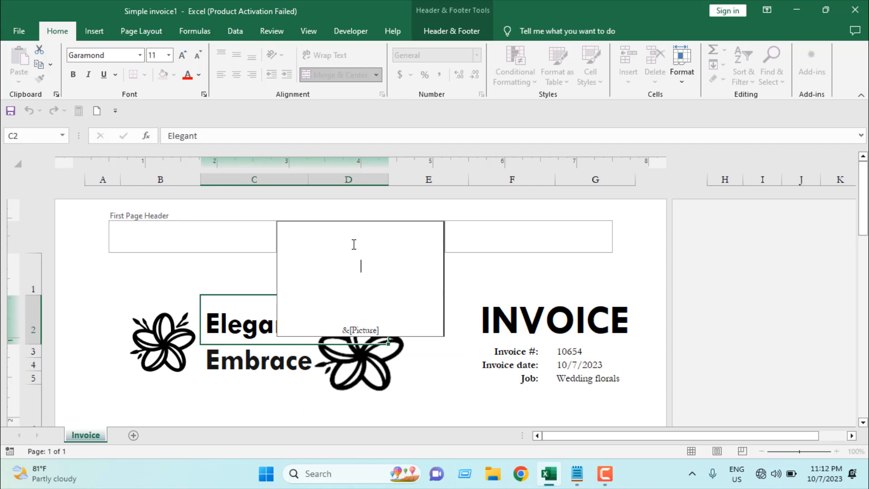
{"action": "key", "text": "Return"}
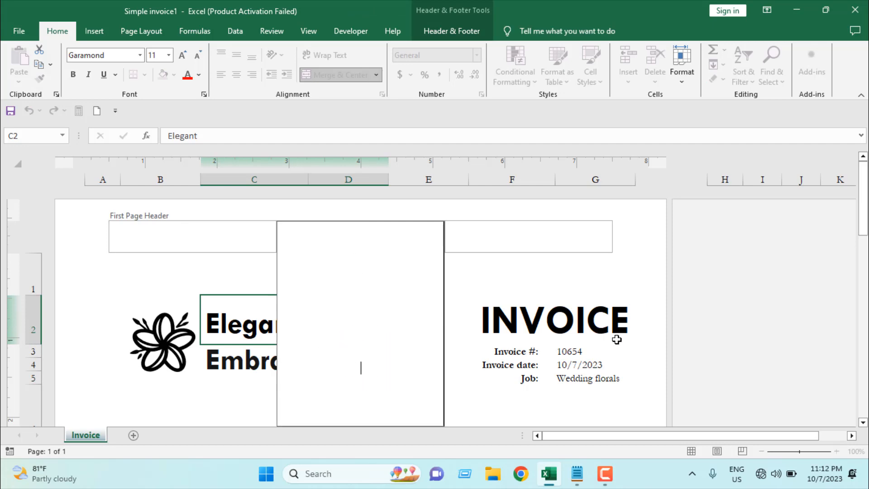
{"action": "left_click", "coordinate": [629, 344]}
Open the print preview of the invoice and return to the worksheet
{"action": "scroll", "coordinate": [607, 345], "scroll_direction": "down", "scroll_amount": 5}
{"action": "scroll", "coordinate": [607, 344], "scroll_direction": "up", "scroll_amount": 5}
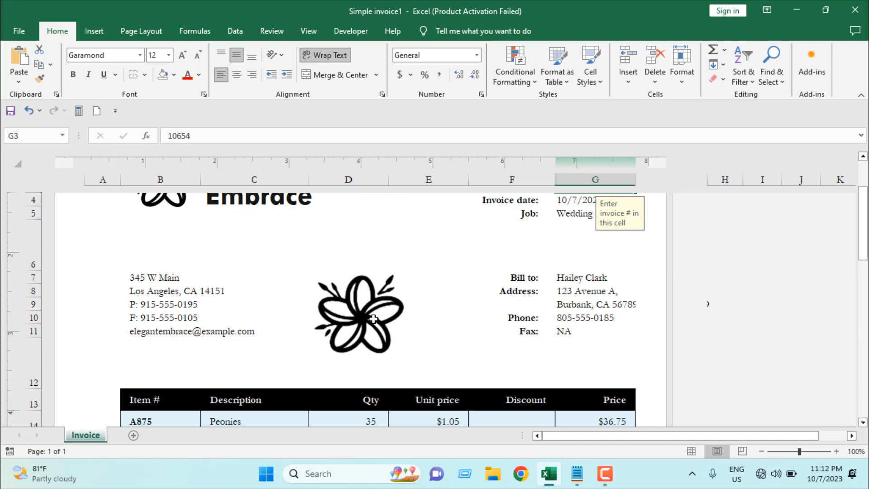
{"action": "key", "text": "ctrl+p"}
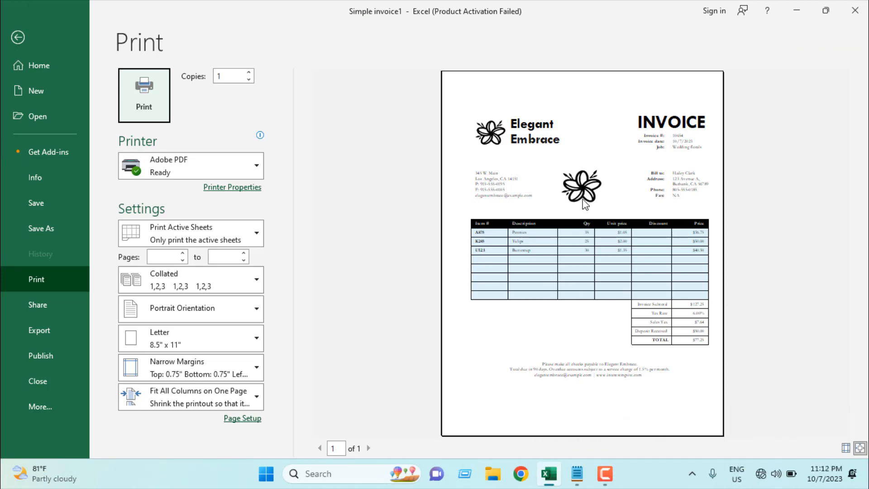
{"action": "key", "text": "Escape"}
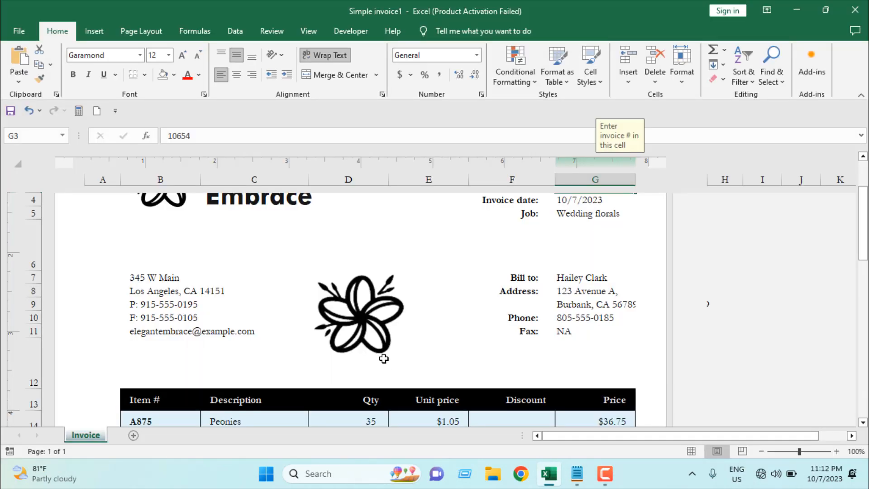
Select the item table and apply a plain light table style without fill
{"action": "scroll", "coordinate": [382, 355], "scroll_direction": "down", "scroll_amount": 3}
{"action": "scroll", "coordinate": [383, 355], "scroll_direction": "up", "scroll_amount": 5}
{"action": "scroll", "coordinate": [383, 355], "scroll_direction": "down", "scroll_amount": 4}
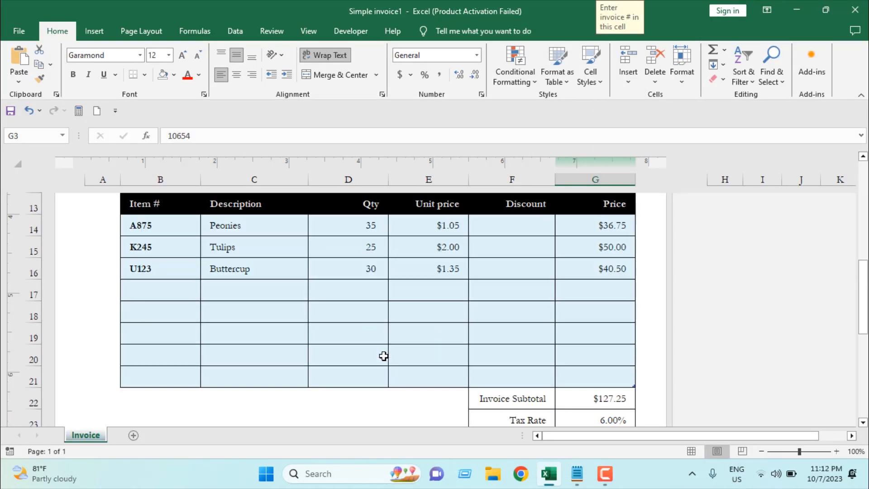
{"action": "left_click", "coordinate": [246, 269]}
{"action": "left_click_drag", "start_coordinate": [163, 210], "coordinate": [590, 378]}
{"action": "left_click", "coordinate": [451, 32]}
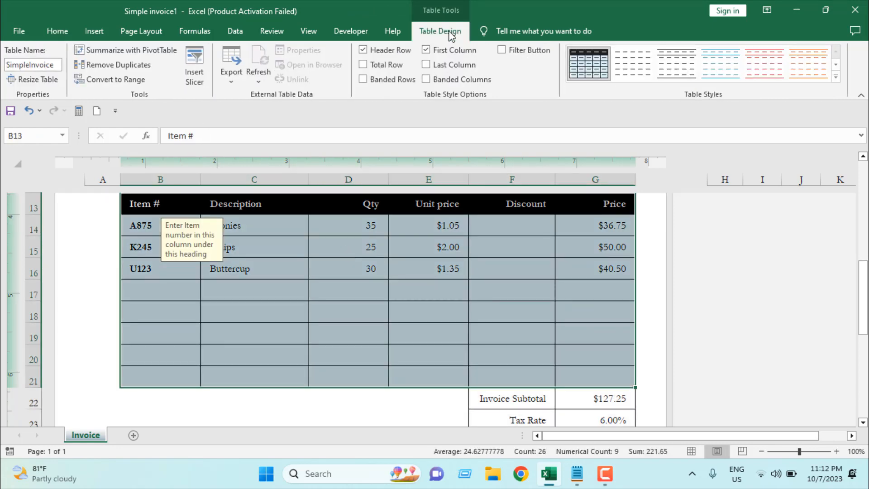
{"action": "left_click", "coordinate": [632, 60]}
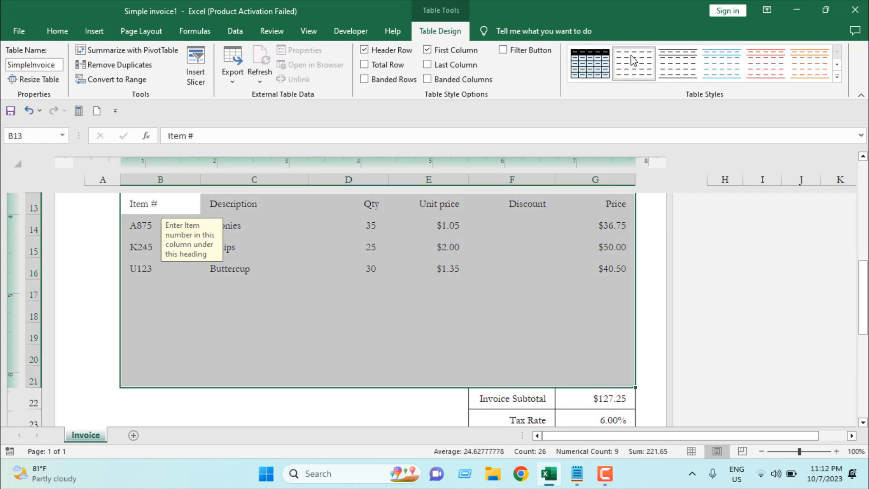
{"action": "left_click", "coordinate": [421, 311]}
{"action": "scroll", "coordinate": [363, 312], "scroll_direction": "up", "scroll_amount": 3}
{"action": "left_click", "coordinate": [363, 312]}
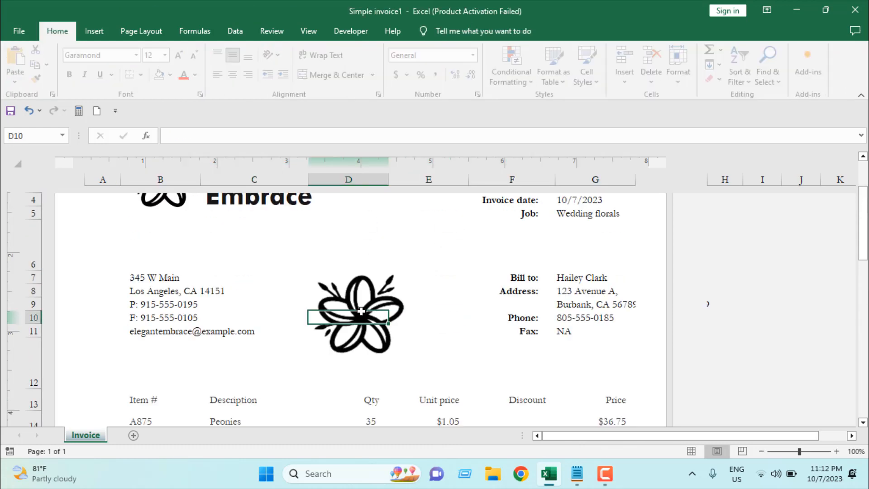
Apply the Washout colour to the header picture in the first page header
{"action": "scroll", "coordinate": [362, 312], "scroll_direction": "up", "scroll_amount": 3}
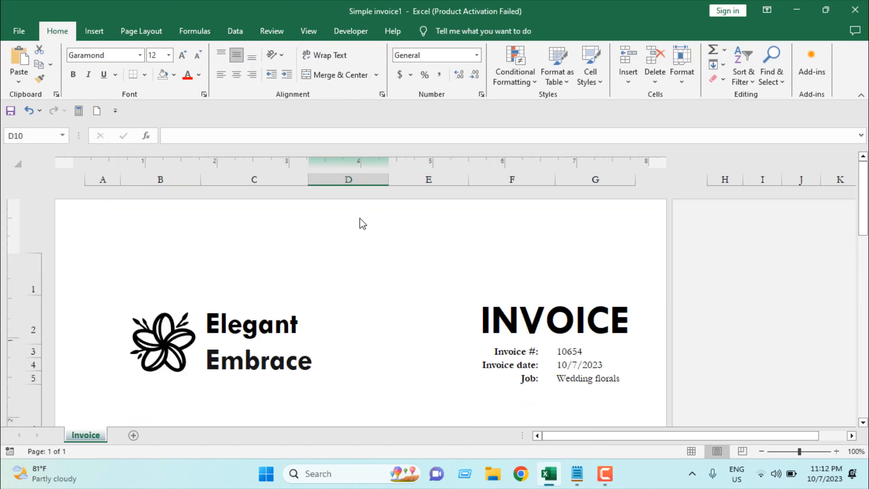
{"action": "left_click", "coordinate": [360, 235]}
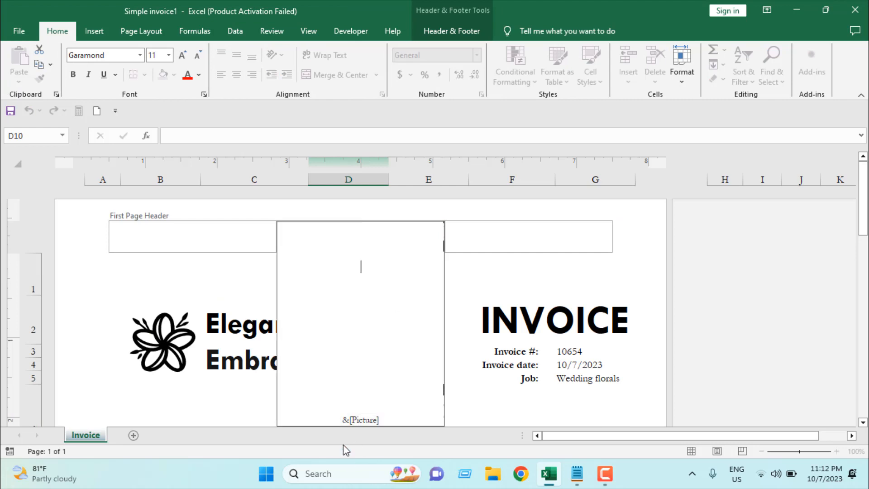
{"action": "left_click", "coordinate": [451, 31]}
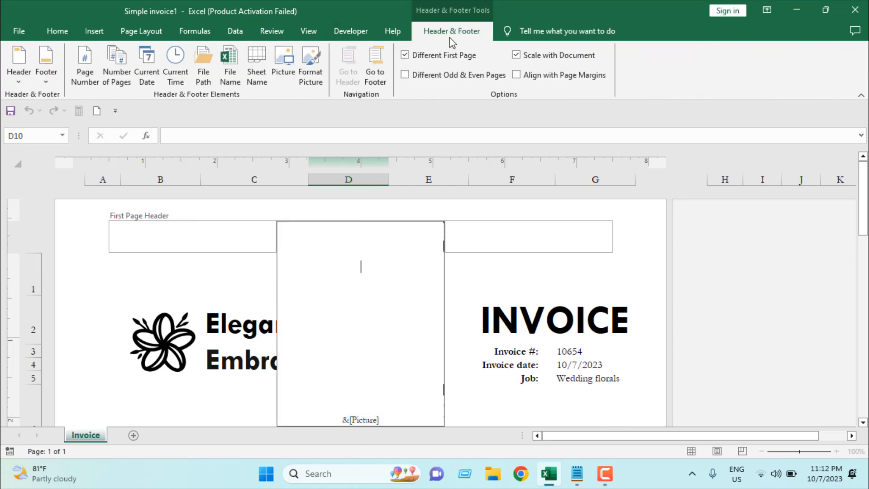
{"action": "left_click", "coordinate": [315, 87]}
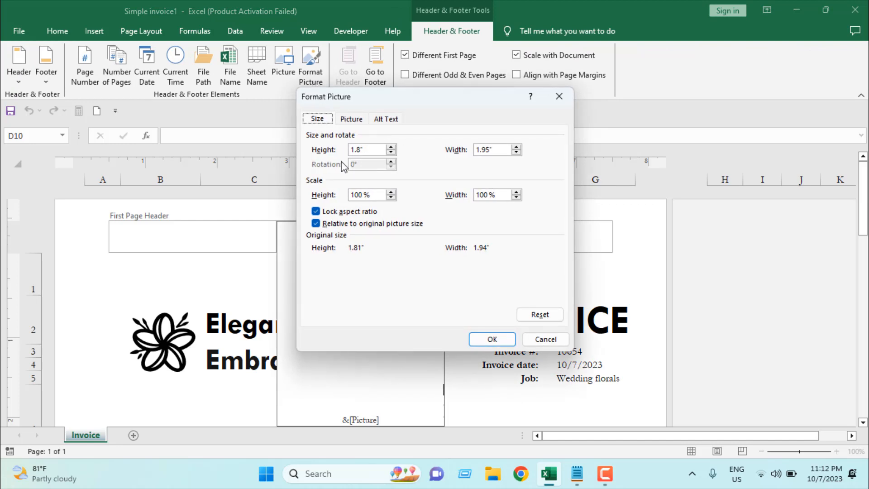
{"action": "left_click", "coordinate": [352, 119]}
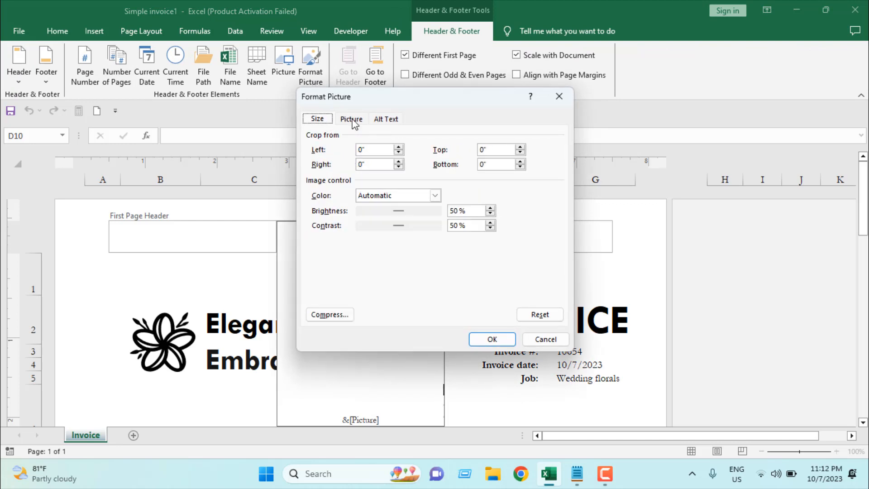
{"action": "left_click", "coordinate": [435, 195]}
{"action": "left_click", "coordinate": [398, 232]}
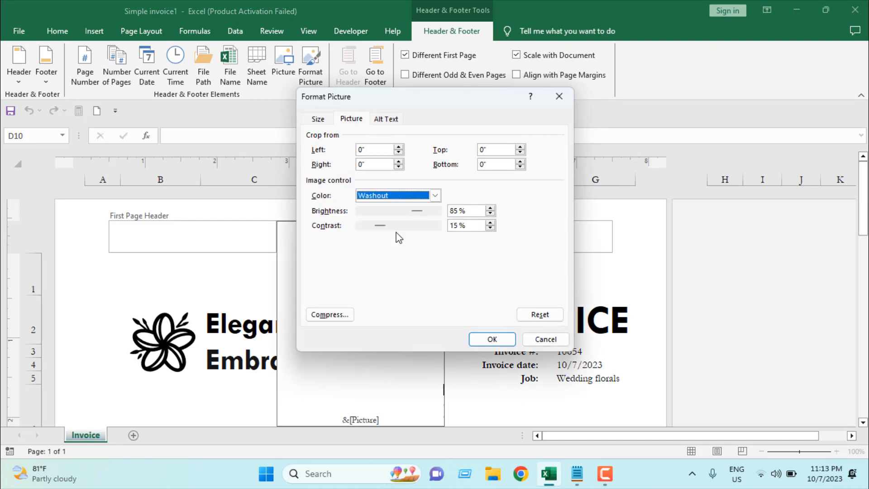
{"action": "left_click", "coordinate": [491, 339]}
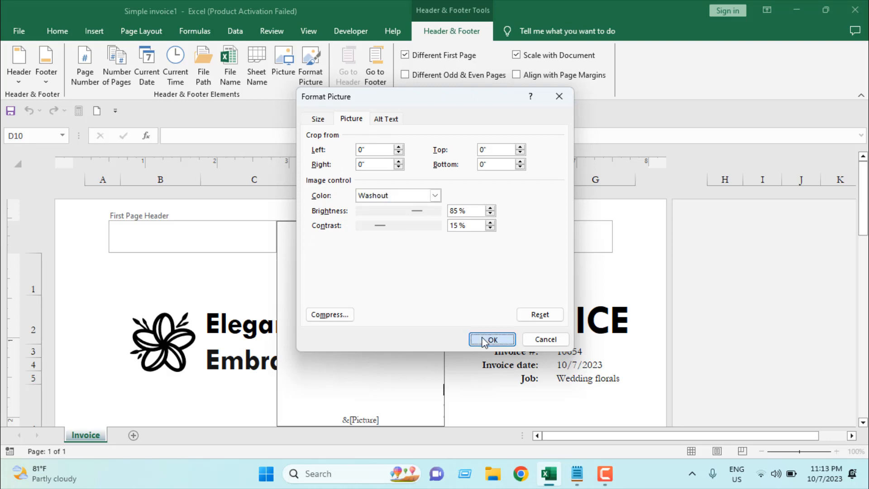
{"action": "left_click", "coordinate": [576, 312]}
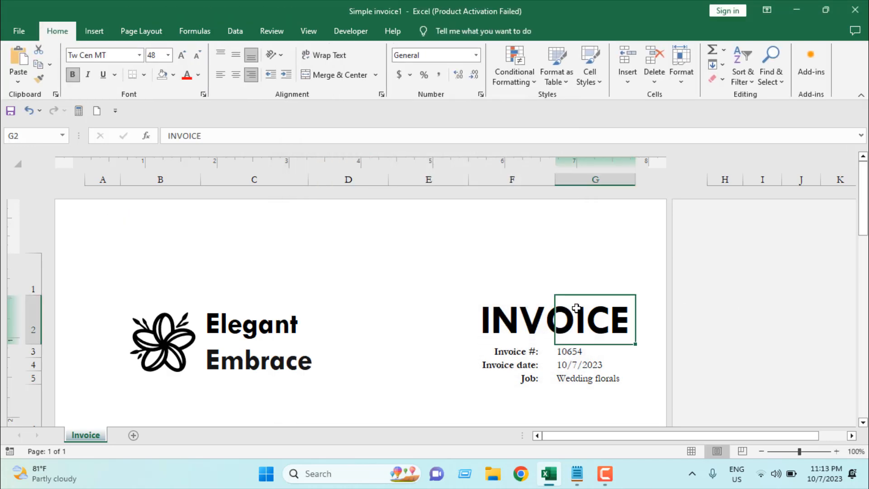
Open the print preview of the invoice to check the watermark and return to the worksheet
{"action": "scroll", "coordinate": [576, 308], "scroll_direction": "down", "scroll_amount": 5}
{"action": "scroll", "coordinate": [566, 314], "scroll_direction": "up", "scroll_amount": 2}
{"action": "scroll", "coordinate": [364, 324], "scroll_direction": "up", "scroll_amount": 1}
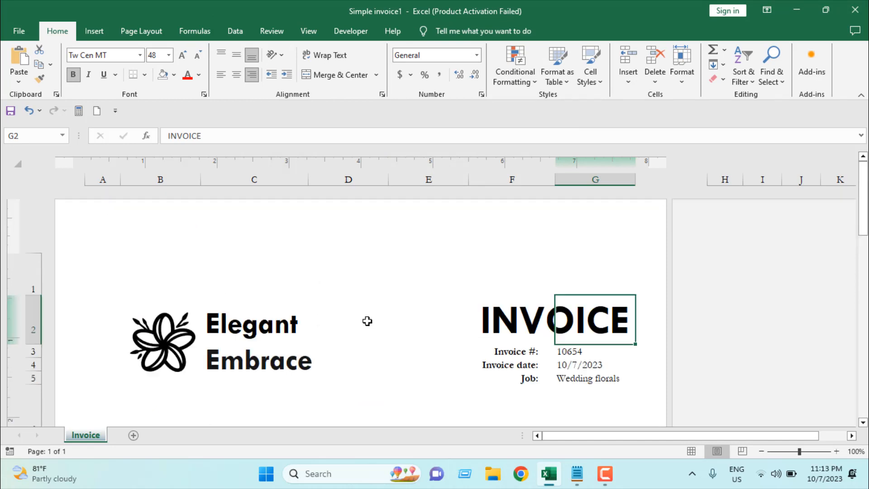
{"action": "scroll", "coordinate": [367, 321], "scroll_direction": "down", "scroll_amount": 2}
{"action": "key", "text": "ctrl+p"}
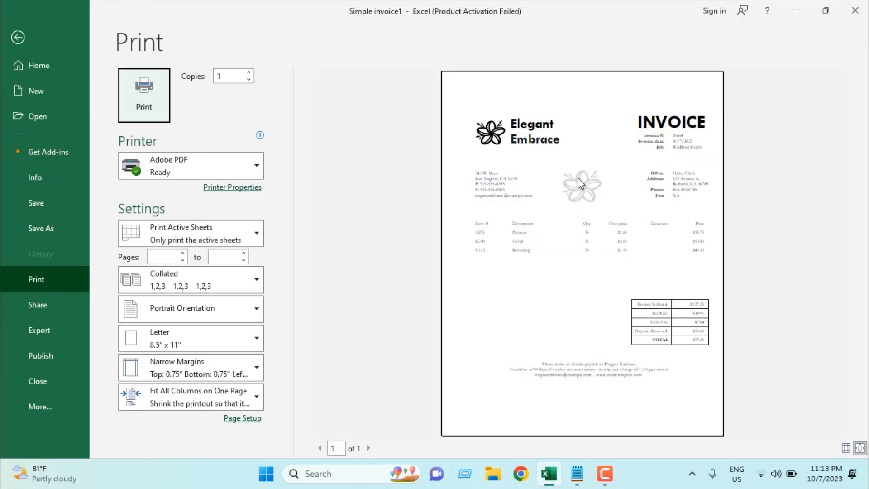
{"action": "key", "text": "Escape"}
{"action": "scroll", "coordinate": [355, 265], "scroll_direction": "up", "scroll_amount": 2}
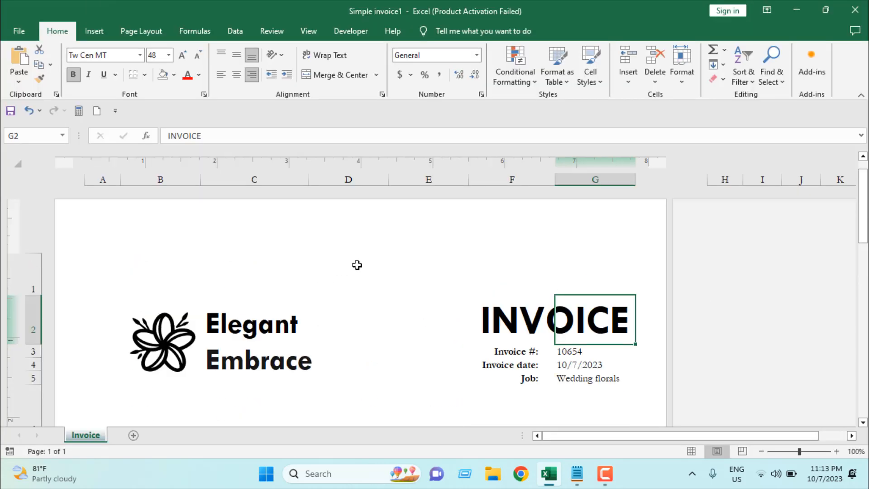
Delete the line breaks before the header picture code so the logo moves back to the top
{"action": "left_click", "coordinate": [367, 233]}
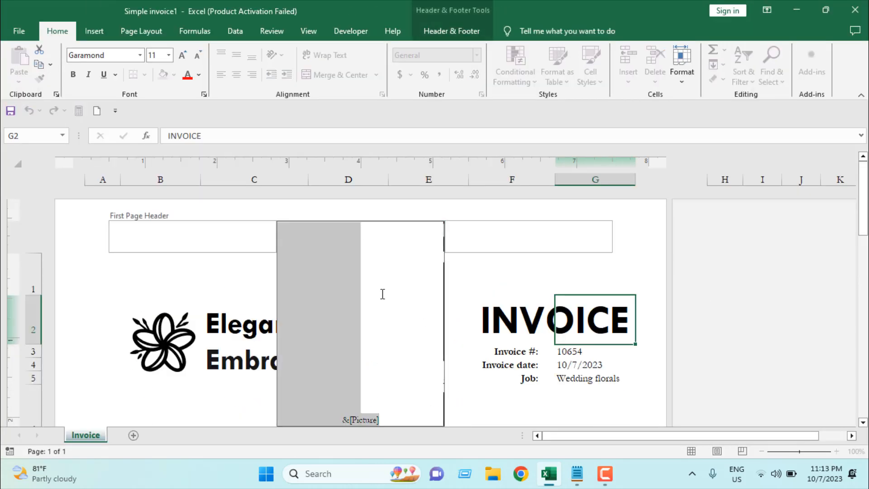
{"action": "left_click", "coordinate": [340, 419]}
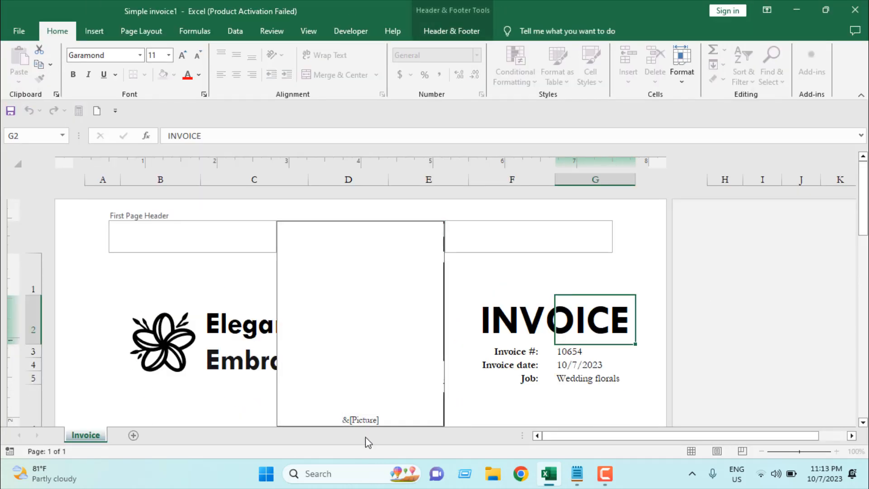
{"action": "key", "text": "BackSpace"}
{"action": "key", "text": "BackSpace"}
{"action": "key", "text": "BackSpace"}
{"action": "key", "text": "BackSpace"}
{"action": "key", "text": "BackSpace"}
{"action": "key", "text": "BackSpace"}
{"action": "key", "text": "BackSpace"}
{"action": "key", "text": "BackSpace"}
{"action": "key", "text": "BackSpace"}
{"action": "key", "text": "BackSpace"}
{"action": "key", "text": "BackSpace"}
{"action": "key", "text": "BackSpace"}
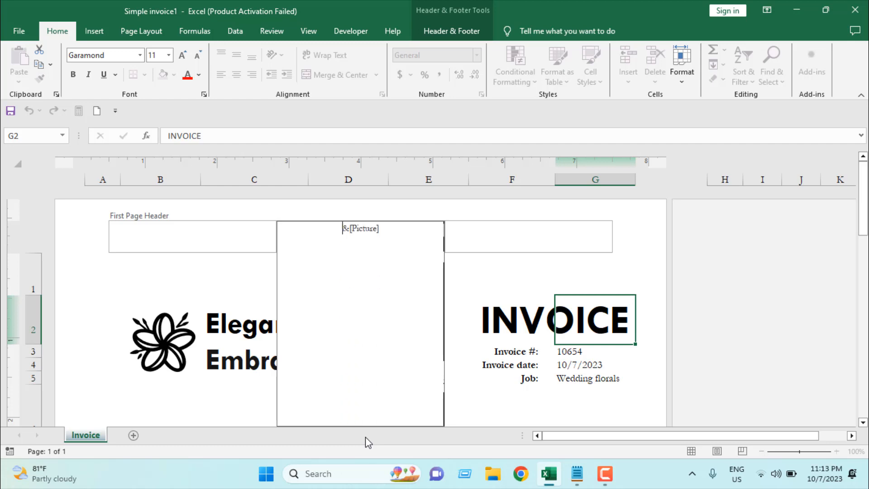
{"action": "left_click", "coordinate": [687, 303]}
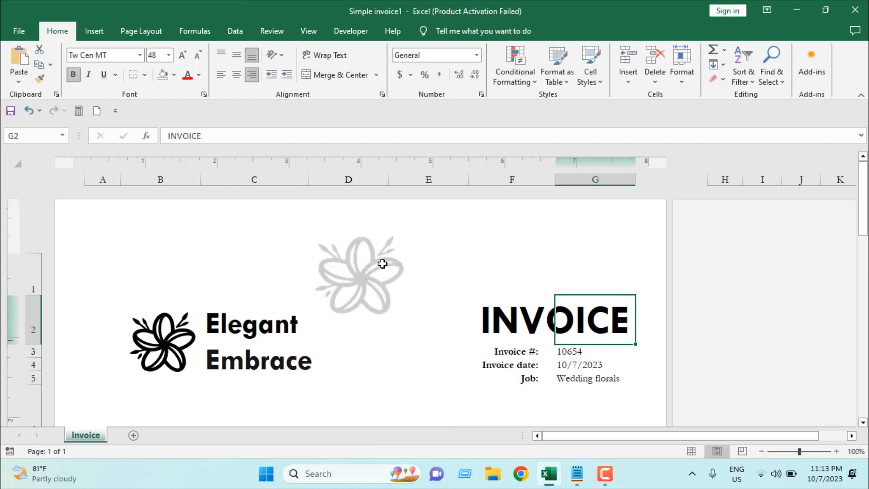
Scale the header picture to 300% in the picture format settings
{"action": "left_click", "coordinate": [382, 263]}
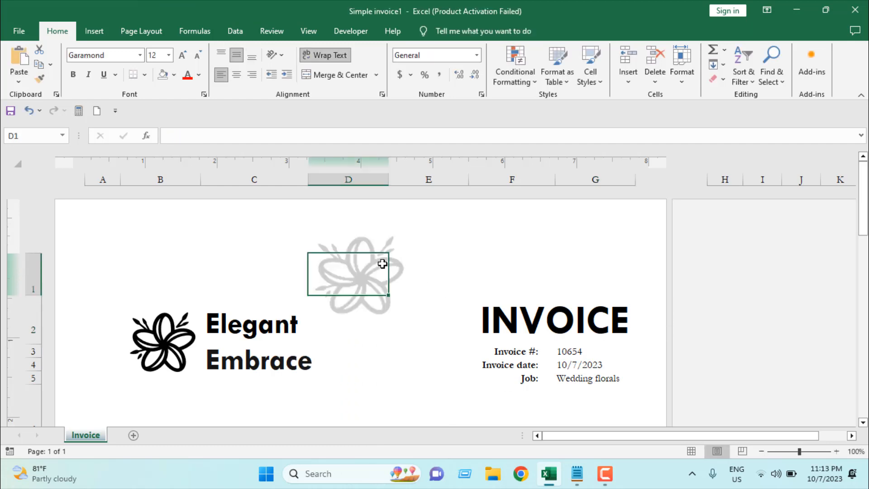
{"action": "left_click", "coordinate": [365, 239]}
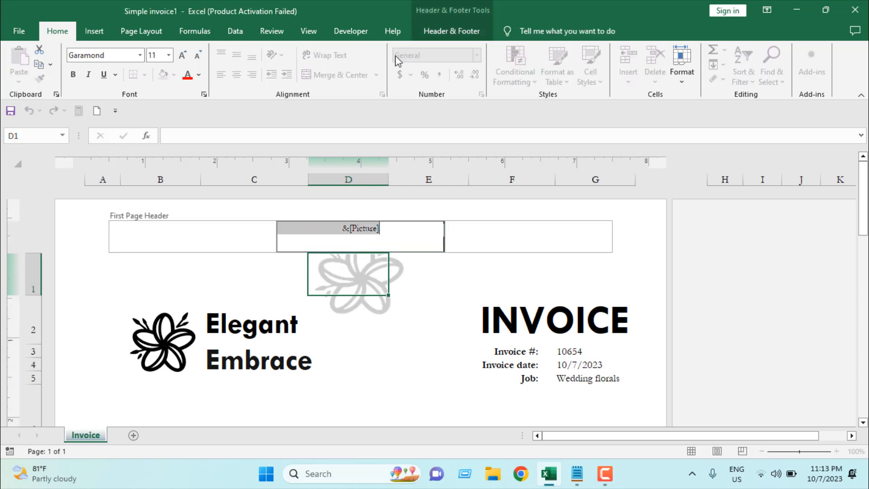
{"action": "left_click", "coordinate": [472, 30]}
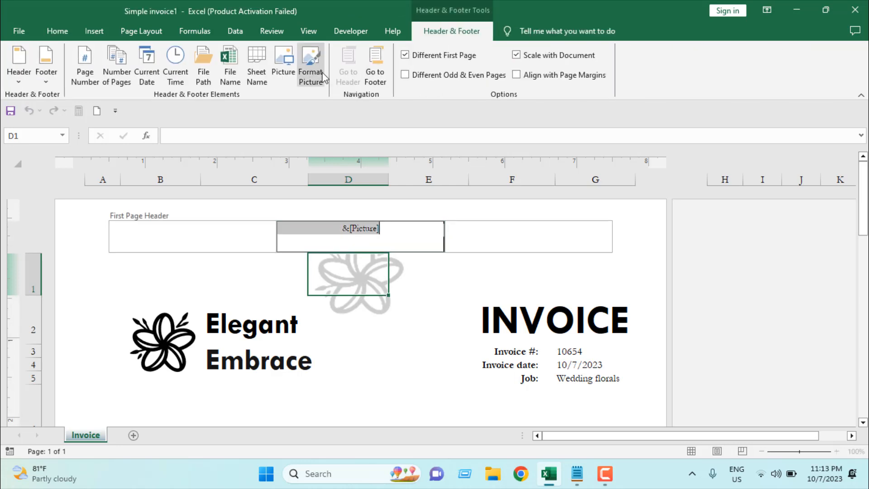
{"action": "left_click", "coordinate": [311, 76]}
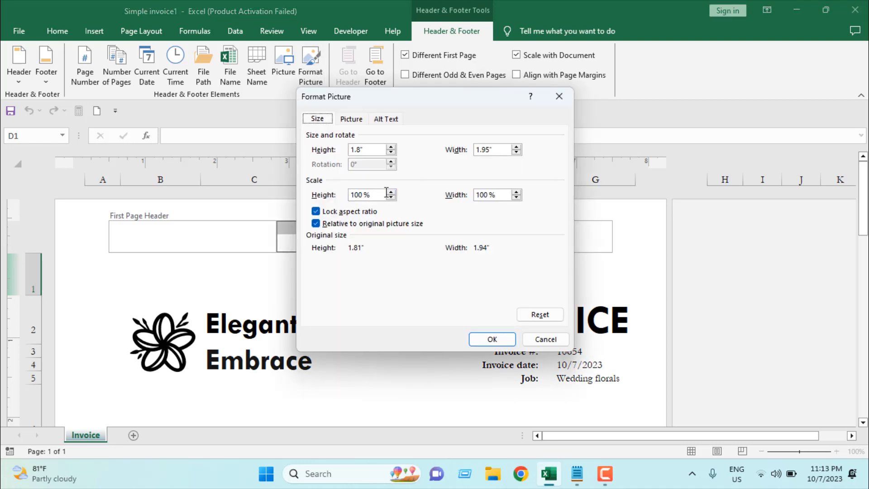
{"action": "left_click", "coordinate": [355, 195]}
{"action": "key", "text": "BackSpace"}
{"action": "left_click", "coordinate": [491, 340]}
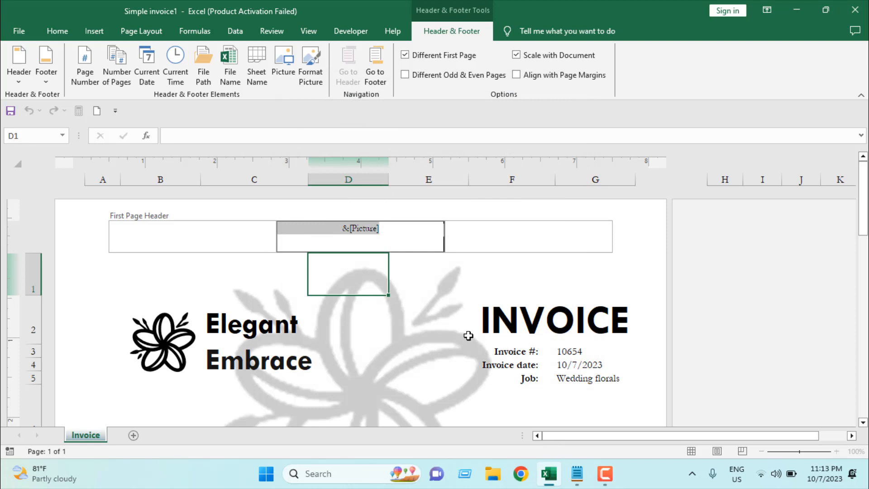
{"action": "left_click", "coordinate": [694, 330]}
{"action": "scroll", "coordinate": [504, 310], "scroll_direction": "down", "scroll_amount": 3}
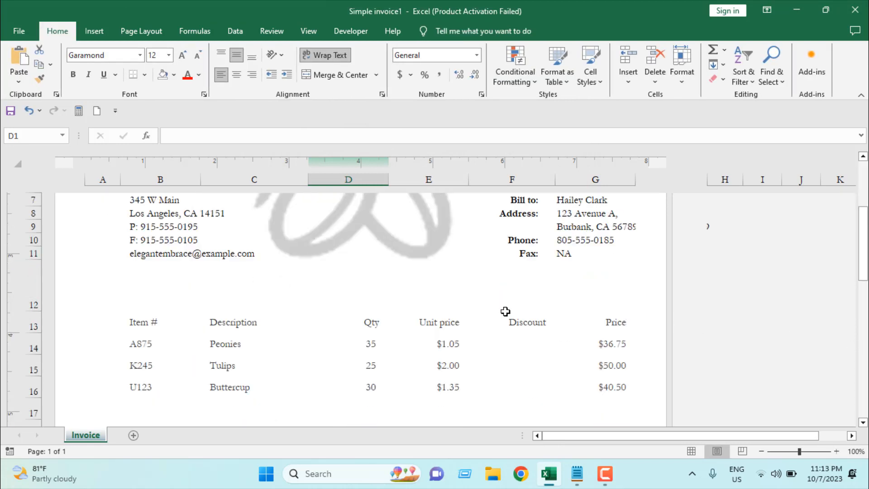
{"action": "scroll", "coordinate": [434, 304], "scroll_direction": "up", "scroll_amount": 3}
Set the header picture's top crop to -4 to shift the watermark down the page
{"action": "left_click", "coordinate": [357, 228]}
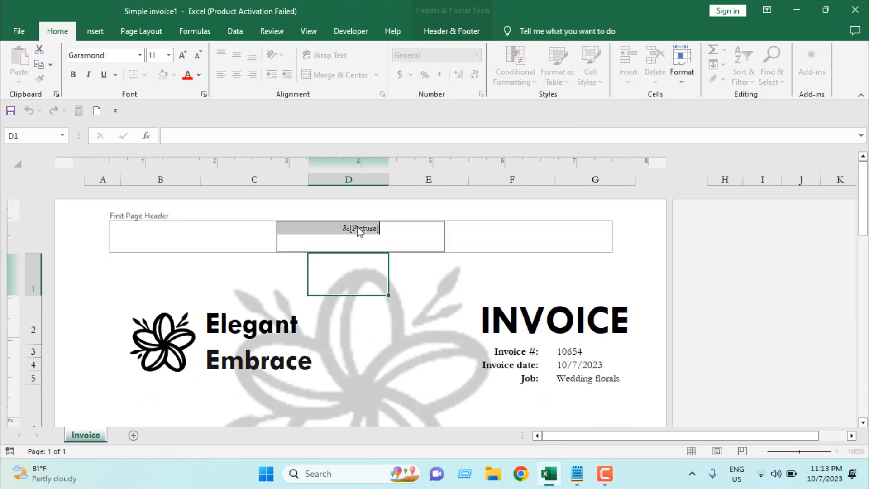
{"action": "left_click", "coordinate": [444, 31]}
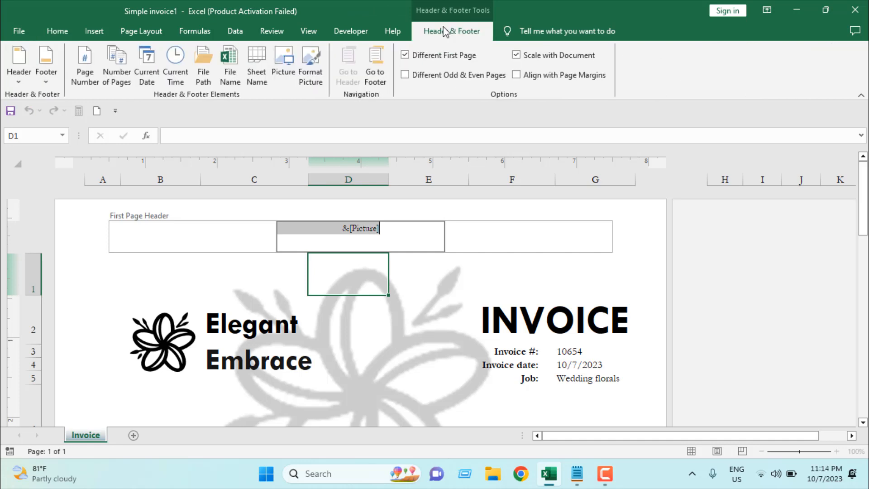
{"action": "left_click", "coordinate": [320, 64]}
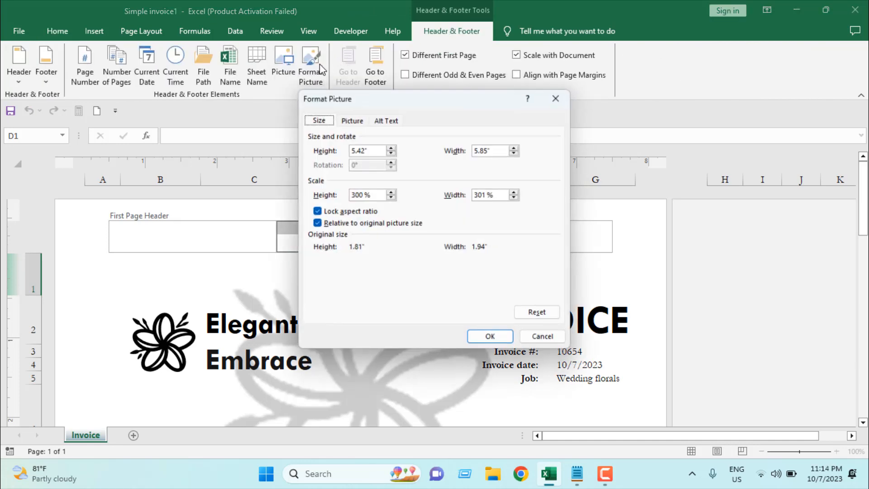
{"action": "left_click", "coordinate": [351, 121]}
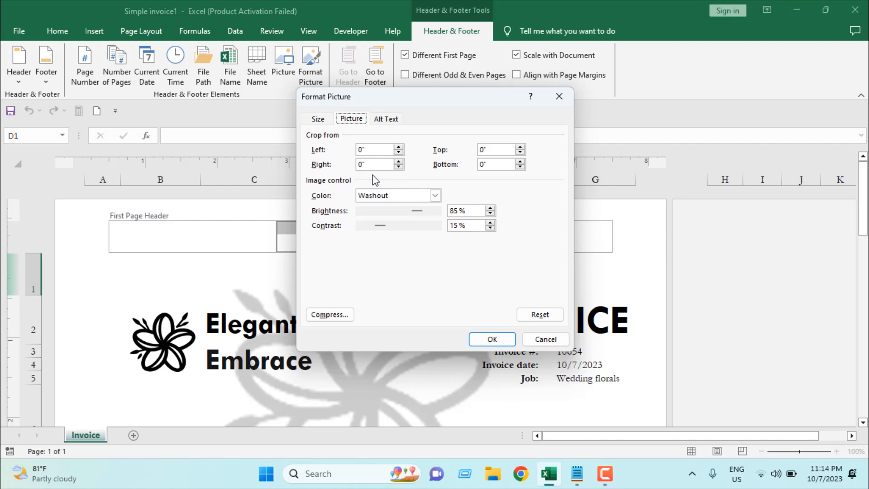
{"action": "left_click", "coordinate": [521, 153]}
{"action": "left_click", "coordinate": [494, 339]}
{"action": "left_click", "coordinate": [563, 283]}
{"action": "scroll", "coordinate": [563, 284], "scroll_direction": "down", "scroll_amount": 9}
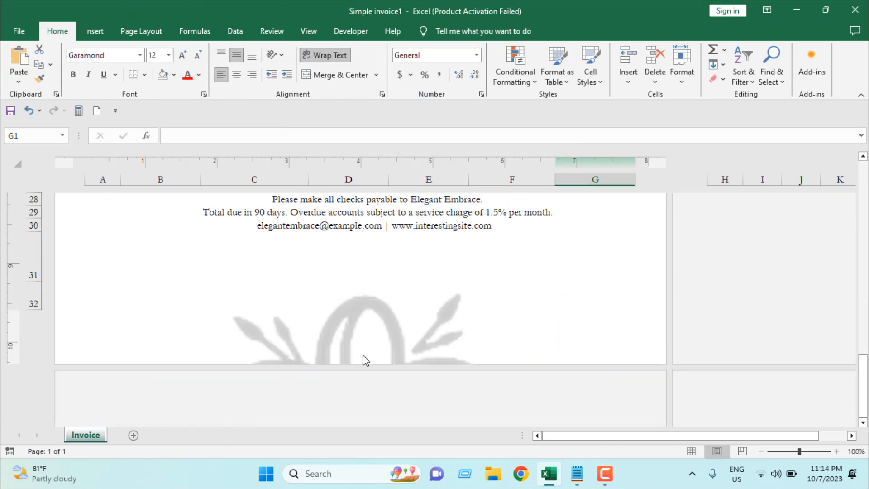
{"action": "scroll", "coordinate": [362, 358], "scroll_direction": "up", "scroll_amount": 10}
Set the header picture's top crop to -2 to reposition the watermark
{"action": "left_click", "coordinate": [371, 235]}
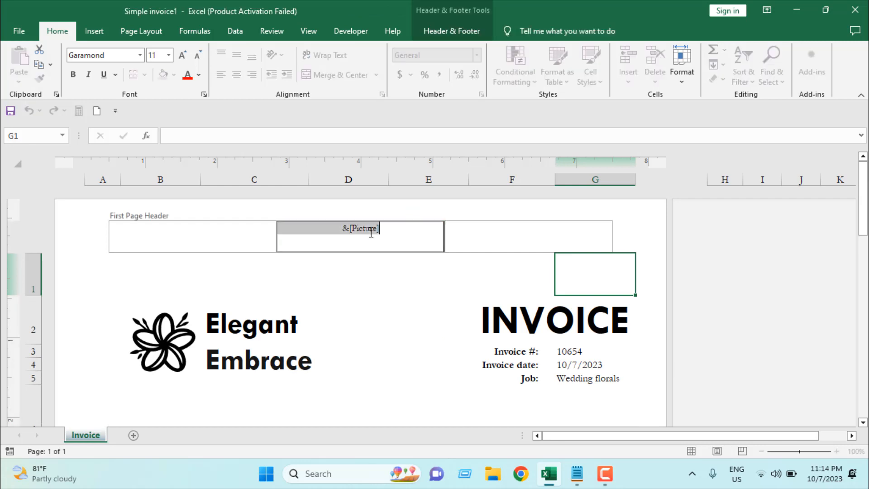
{"action": "left_click", "coordinate": [437, 32]}
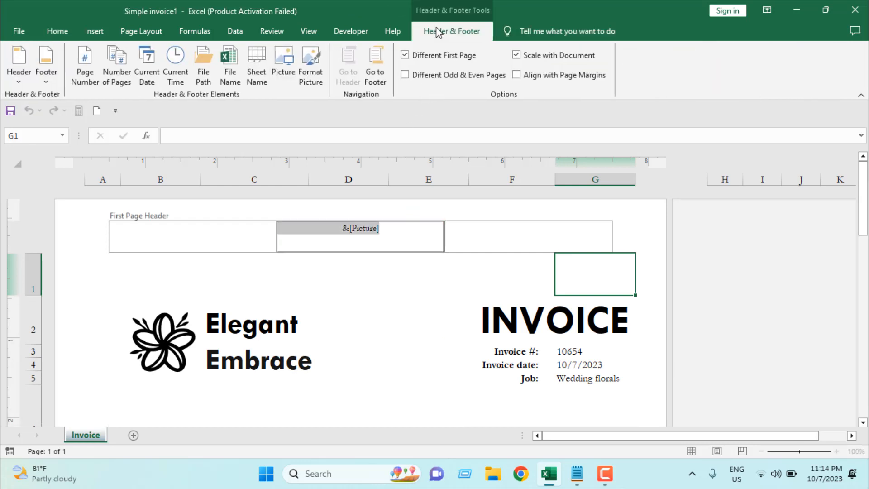
{"action": "left_click", "coordinate": [310, 72]}
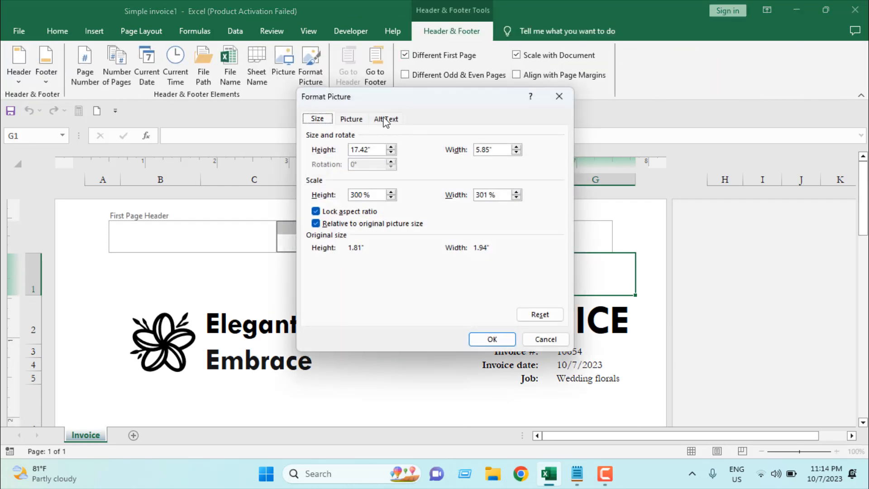
{"action": "left_click", "coordinate": [353, 121]}
{"action": "left_click_drag", "start_coordinate": [483, 150], "coordinate": [487, 149]}
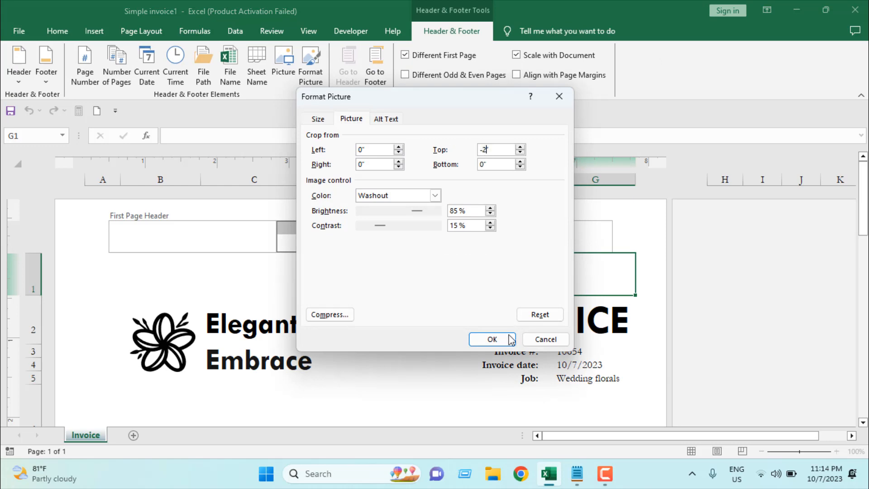
{"action": "left_click", "coordinate": [494, 340]}
{"action": "scroll", "coordinate": [508, 308], "scroll_direction": "down", "scroll_amount": 6}
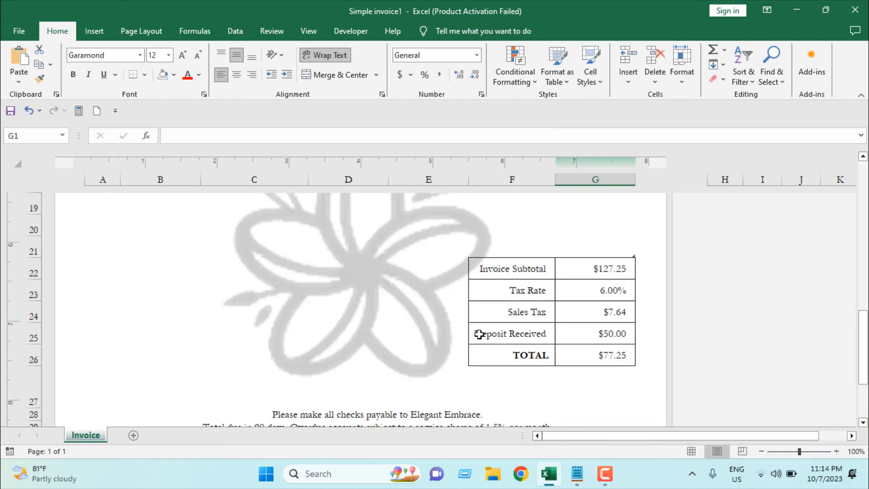
Zoom out to 39% to view the whole invoice page with the watermark
{"action": "left_click", "coordinate": [785, 451]}
{"action": "left_click_drag", "start_coordinate": [785, 451], "coordinate": [779, 452]}
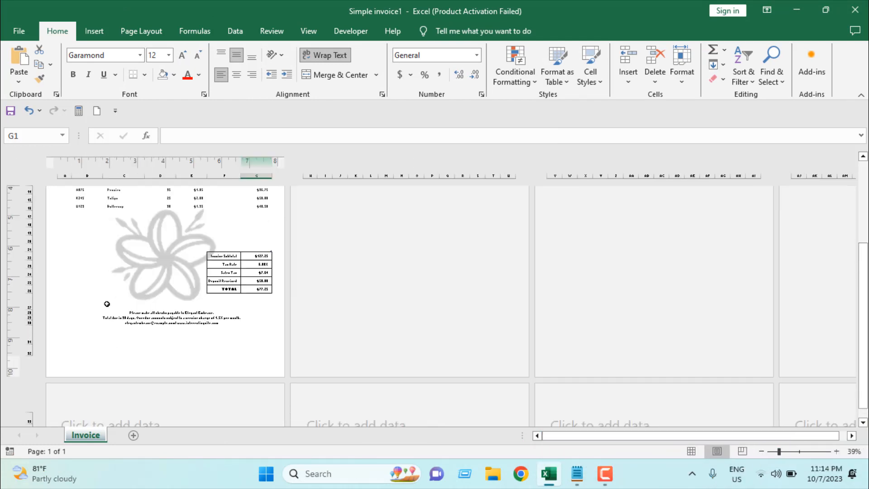
{"action": "scroll", "coordinate": [107, 303], "scroll_direction": "down", "scroll_amount": 1}
{"action": "scroll", "coordinate": [110, 302], "scroll_direction": "up", "scroll_amount": 3}
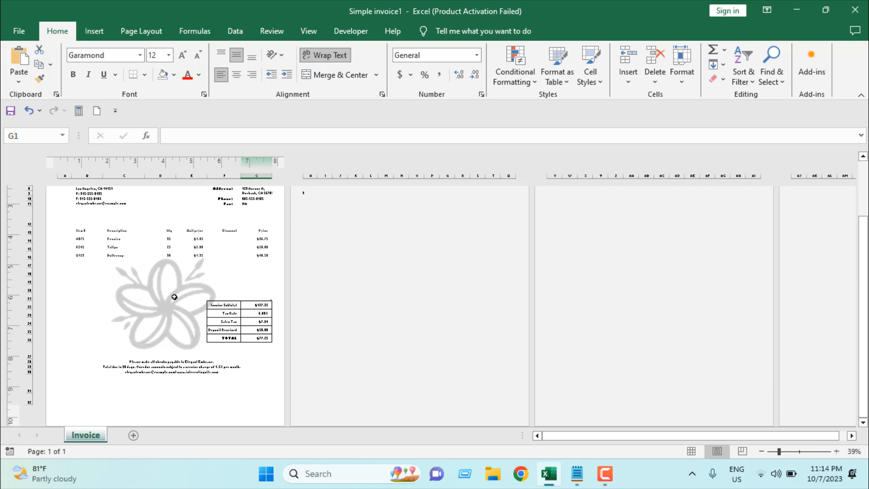
{"action": "scroll", "coordinate": [181, 339], "scroll_direction": "up", "scroll_amount": 3}
{"action": "scroll", "coordinate": [188, 383], "scroll_direction": "down", "scroll_amount": 5}
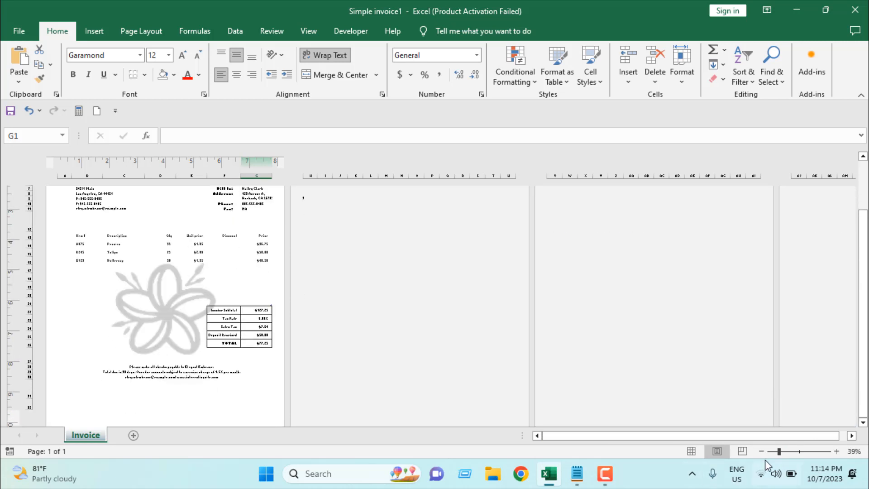
Insert a line break before the picture code in the first-page header's centre section to push the logo watermark down
{"action": "left_click", "coordinate": [802, 452]}
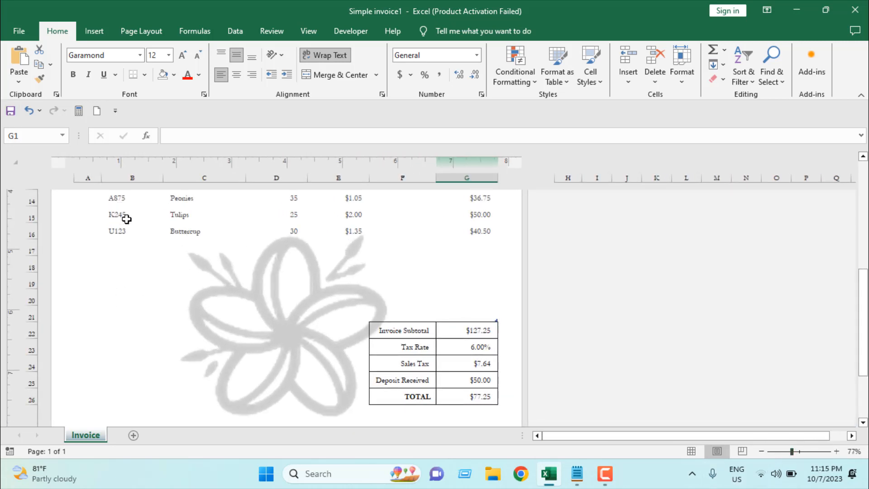
{"action": "scroll", "coordinate": [213, 238], "scroll_direction": "up", "scroll_amount": 5}
{"action": "left_click", "coordinate": [287, 227]}
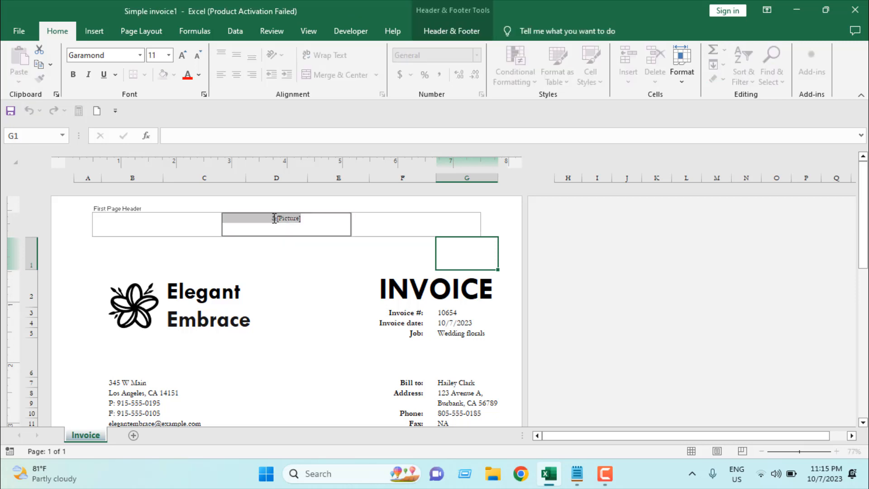
{"action": "left_click", "coordinate": [273, 218]}
{"action": "key", "text": "Return"}
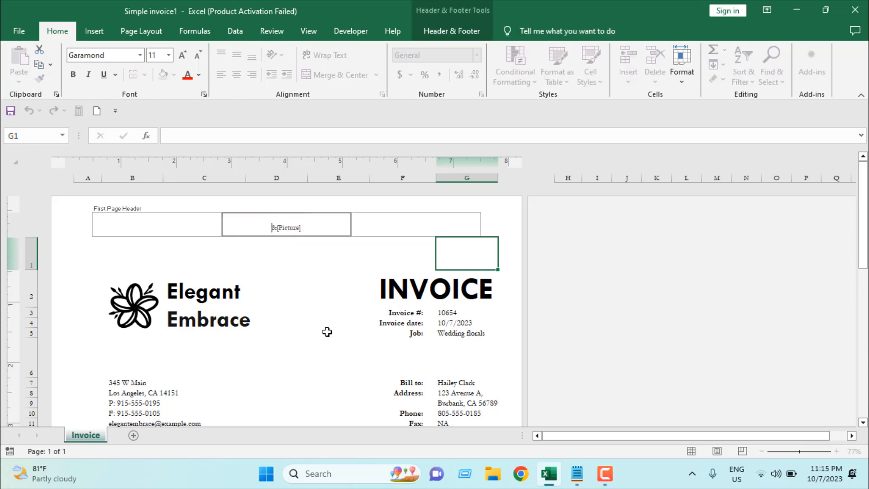
{"action": "left_click", "coordinate": [327, 332]}
{"action": "scroll", "coordinate": [307, 248], "scroll_direction": "down", "scroll_amount": 3}
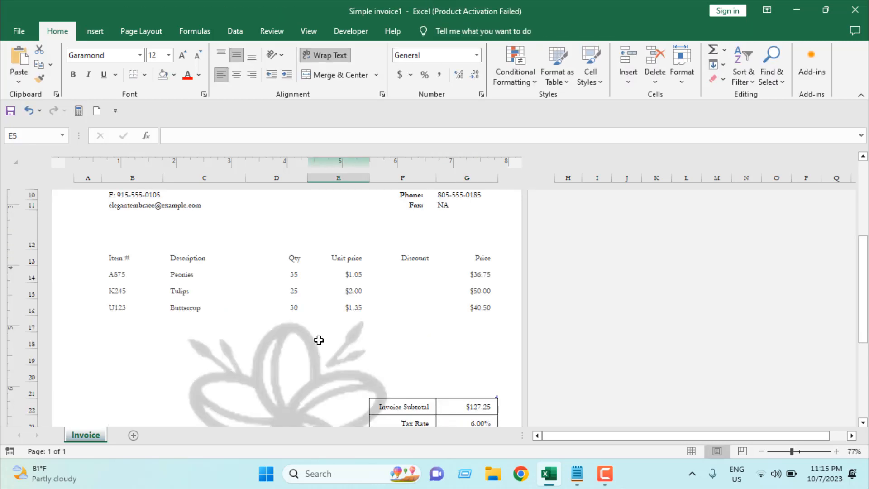
{"action": "scroll", "coordinate": [318, 340], "scroll_direction": "up", "scroll_amount": 3}
Reset the header picture's format settings, clearing its crop and washout colour
{"action": "left_click", "coordinate": [294, 216]}
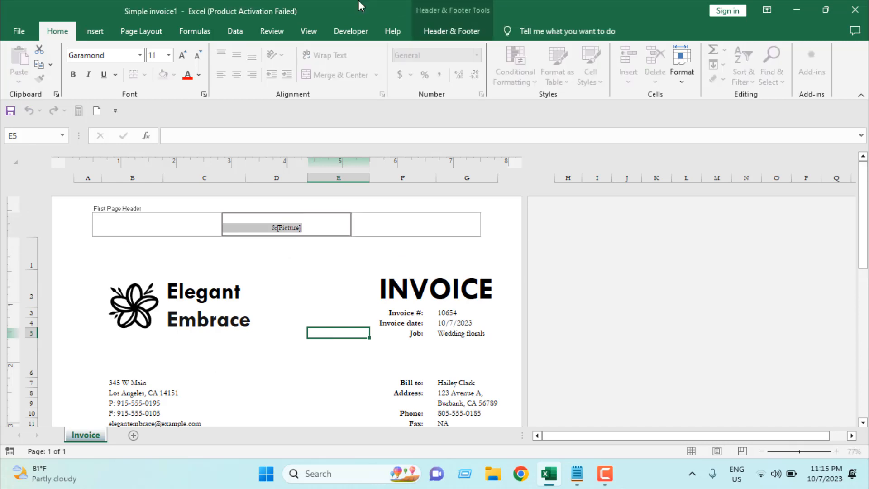
{"action": "left_click", "coordinate": [453, 28]}
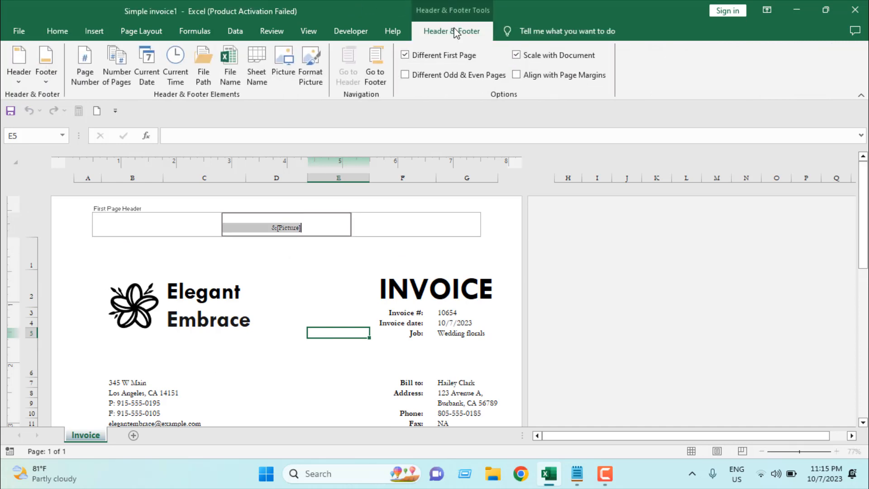
{"action": "left_click", "coordinate": [311, 68]}
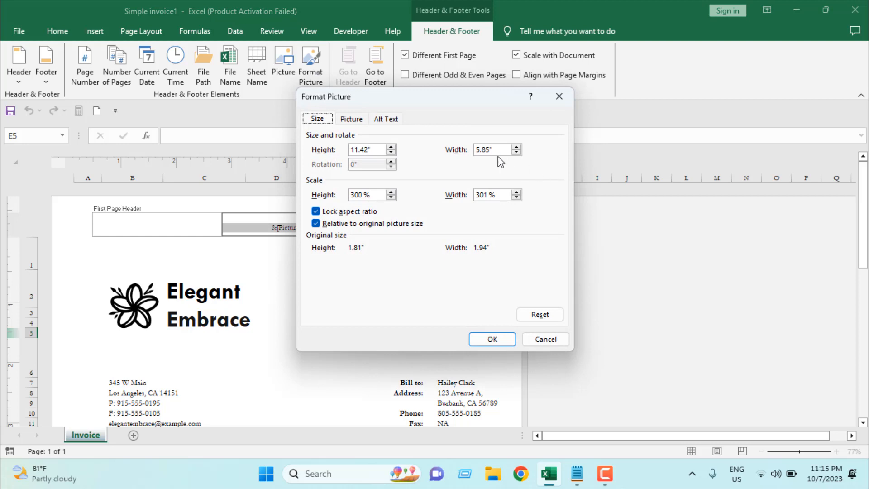
{"action": "left_click", "coordinate": [351, 118]}
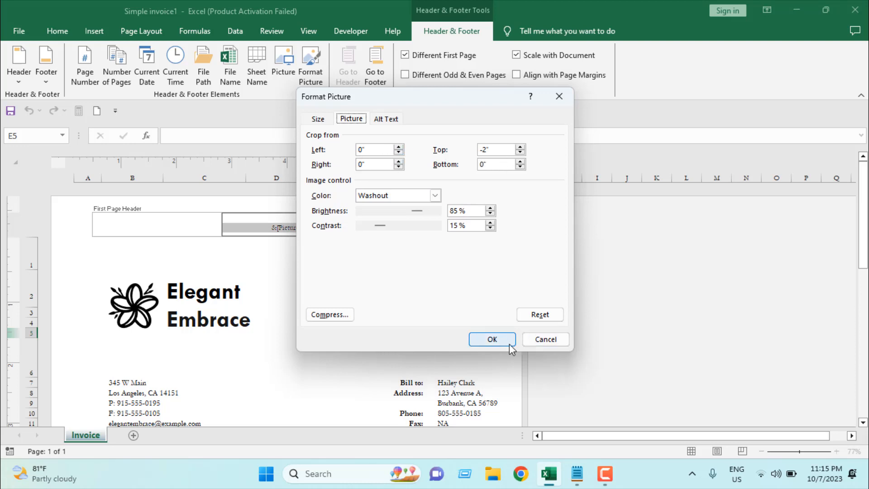
{"action": "left_click", "coordinate": [534, 315]}
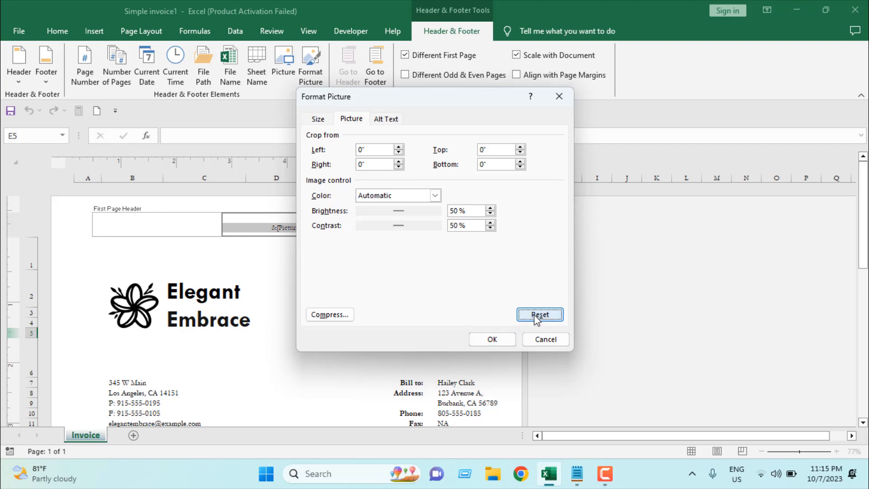
{"action": "left_click", "coordinate": [515, 343]}
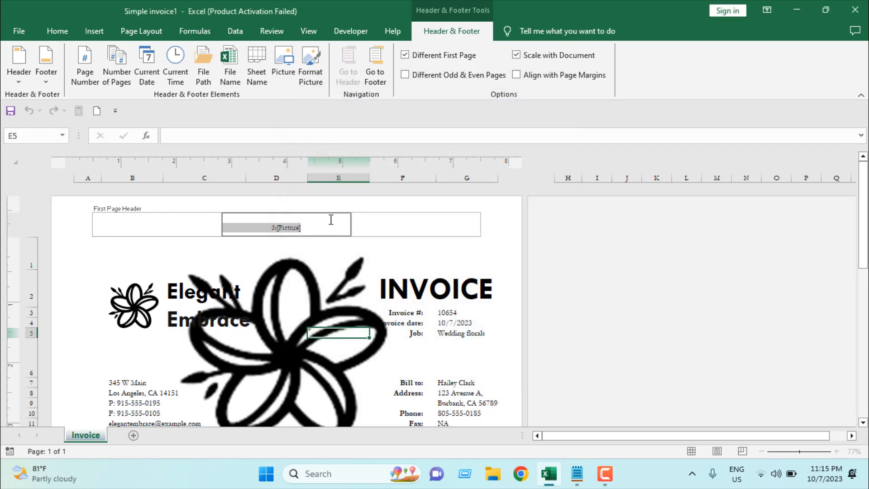
{"action": "left_click", "coordinate": [667, 330]}
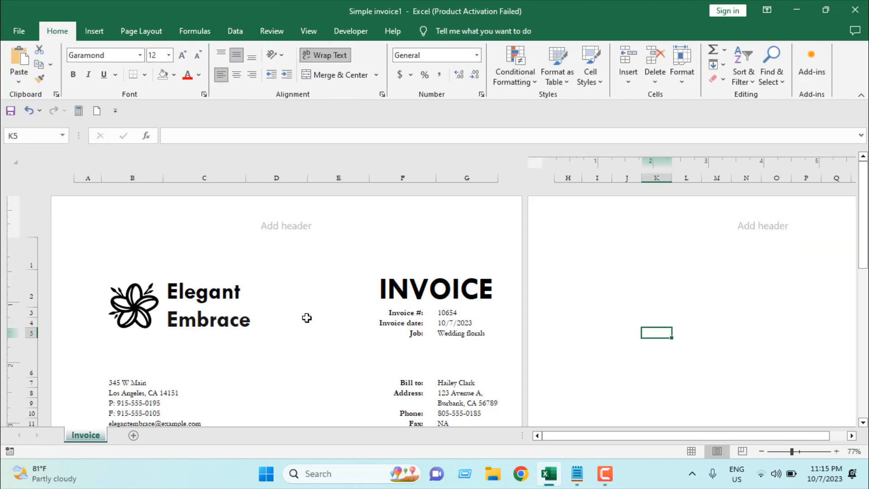
Enter the text DRAFT in the centre section of the first-page header
{"action": "left_click", "coordinate": [307, 318]}
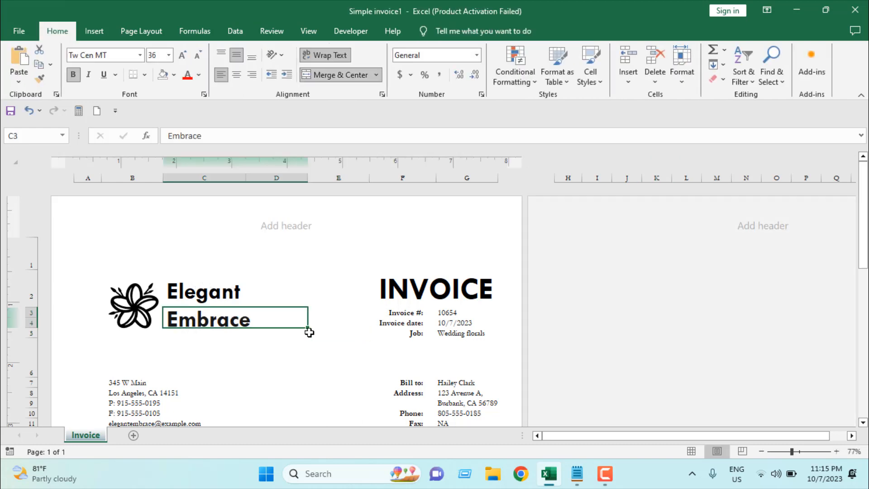
{"action": "left_click", "coordinate": [287, 221]}
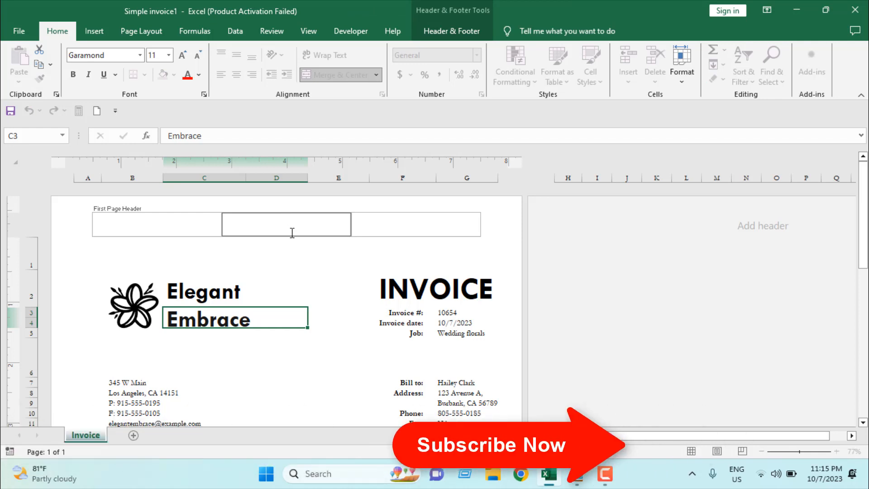
{"action": "type", "text": "DRAFT"}
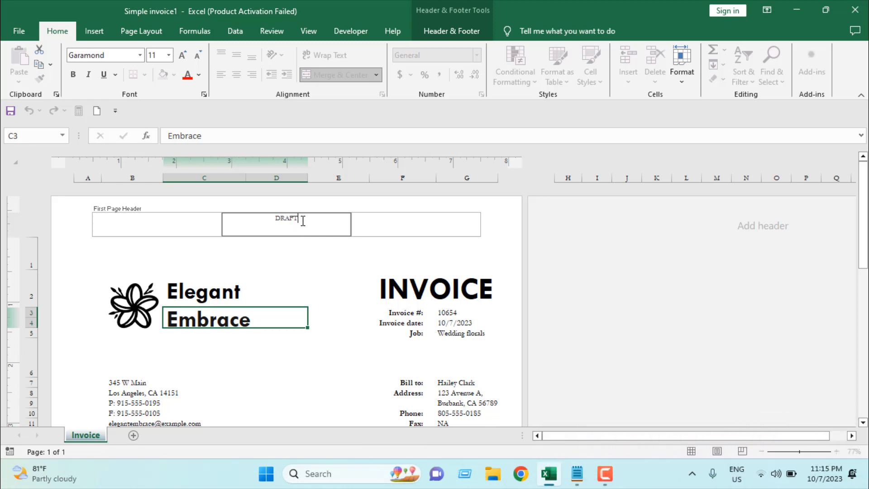
Format the header text DRAFT in Arial Black at 72 pt
{"action": "left_click_drag", "start_coordinate": [303, 220], "coordinate": [270, 217]}
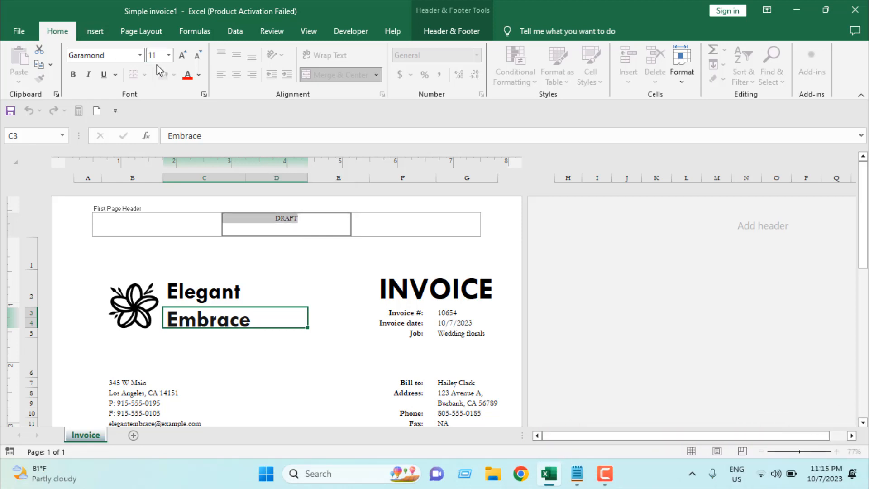
{"action": "left_click", "coordinate": [140, 55]}
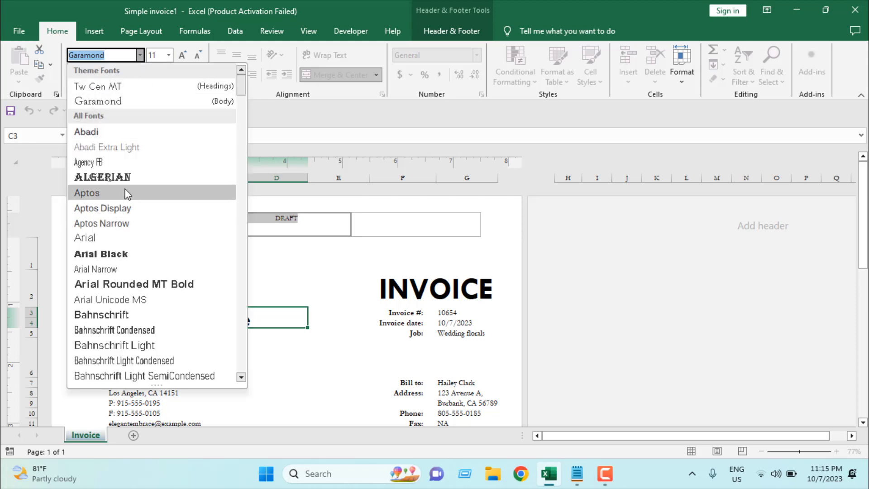
{"action": "left_click", "coordinate": [134, 254]}
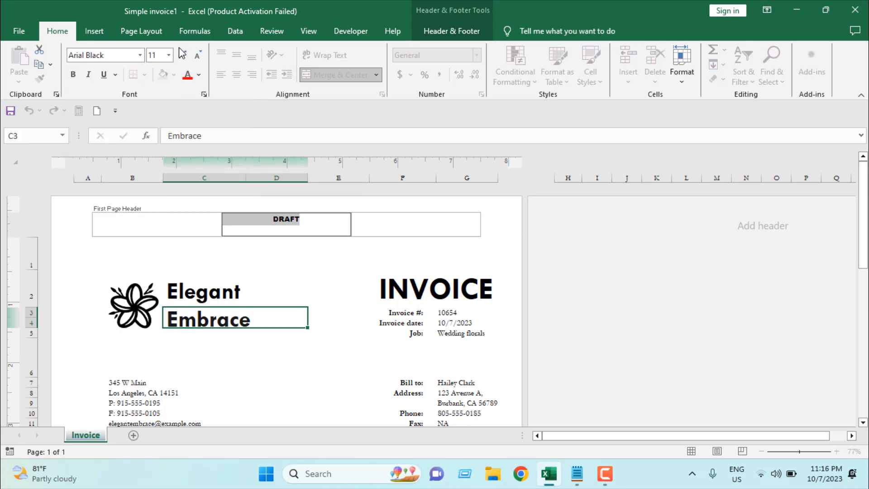
{"action": "left_click", "coordinate": [169, 55]}
{"action": "left_click", "coordinate": [154, 251]}
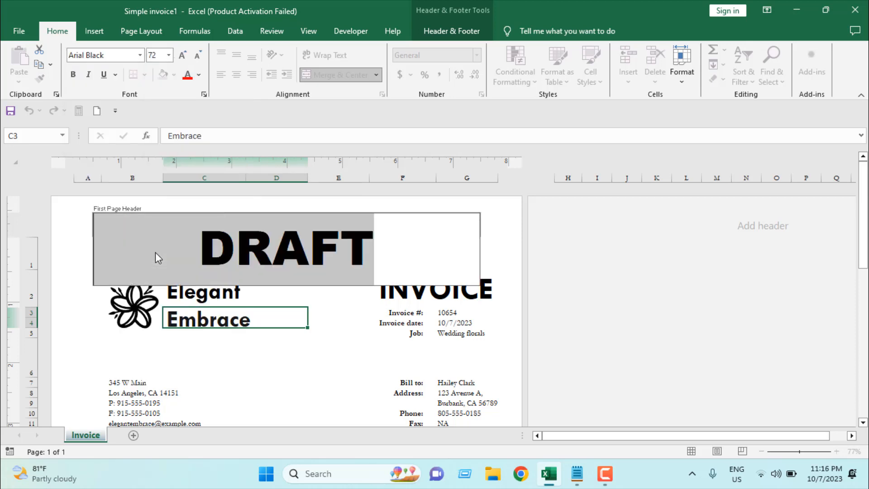
{"action": "left_click", "coordinate": [619, 347]}
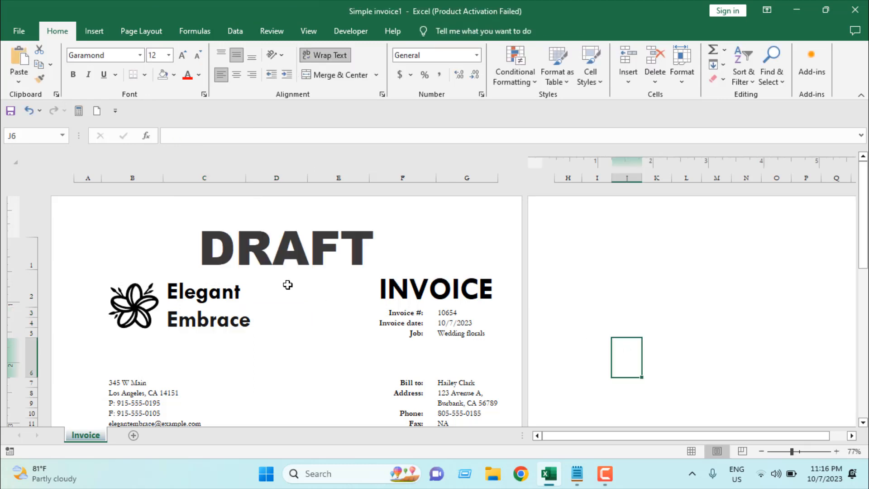
Set the DRAFT header text's font colour to a light grey theme colour
{"action": "left_click", "coordinate": [257, 254]}
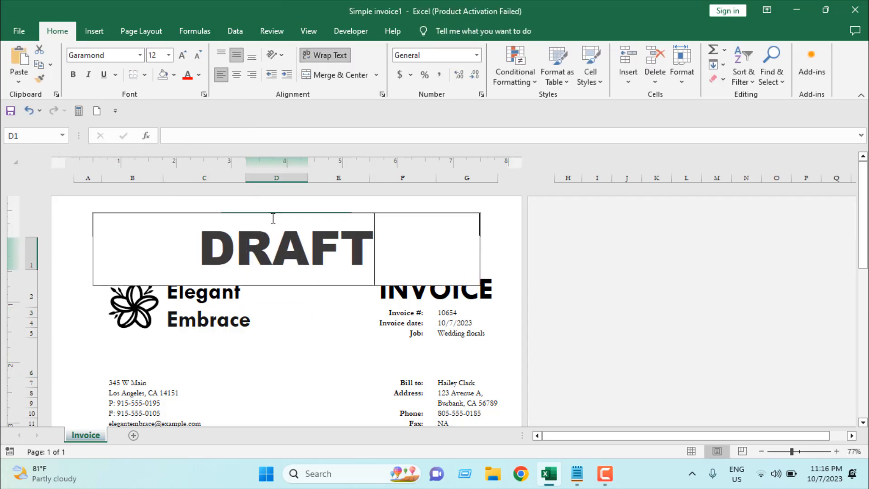
{"action": "left_click", "coordinate": [275, 235]}
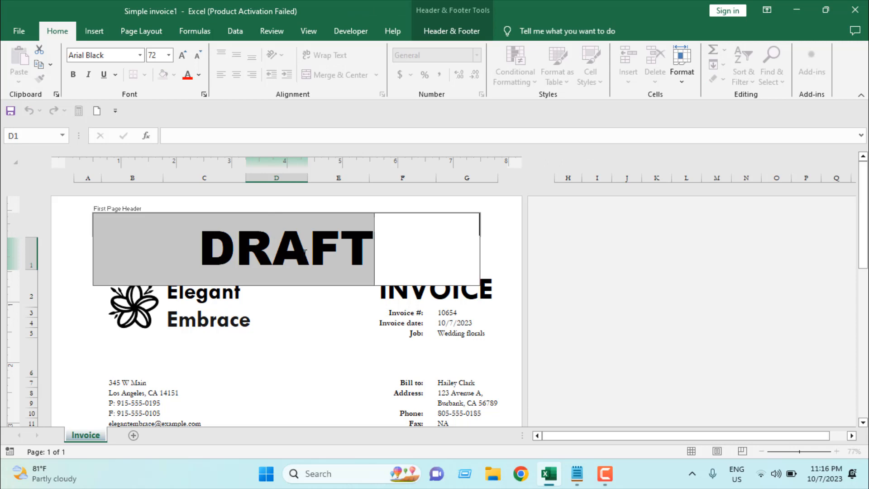
{"action": "left_click_drag", "start_coordinate": [201, 245], "coordinate": [366, 246]}
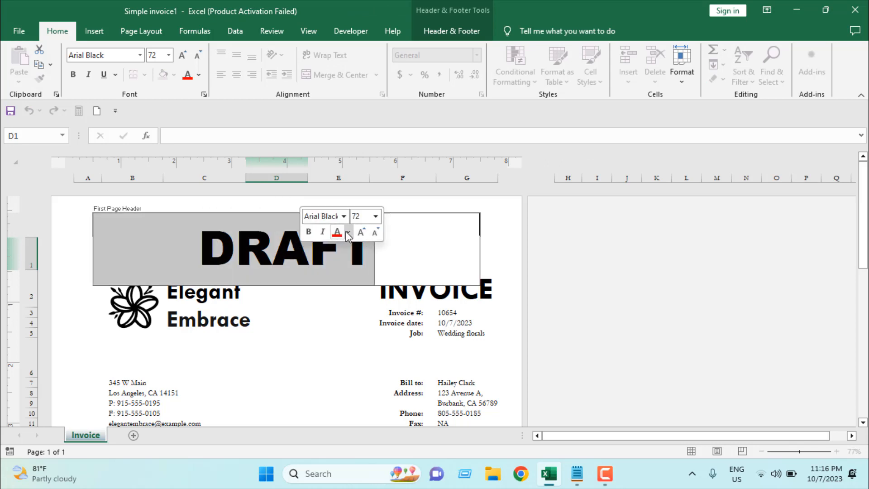
{"action": "left_click", "coordinate": [347, 233]}
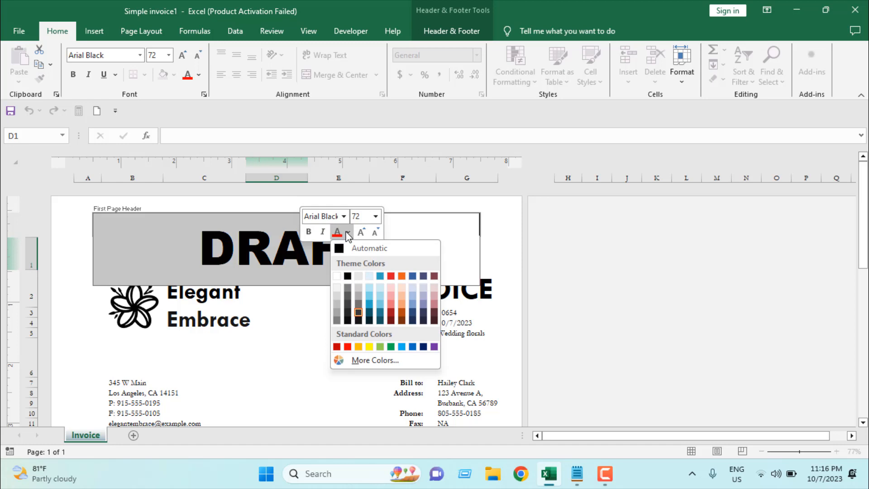
{"action": "left_click", "coordinate": [338, 295]}
{"action": "left_click", "coordinate": [338, 357]}
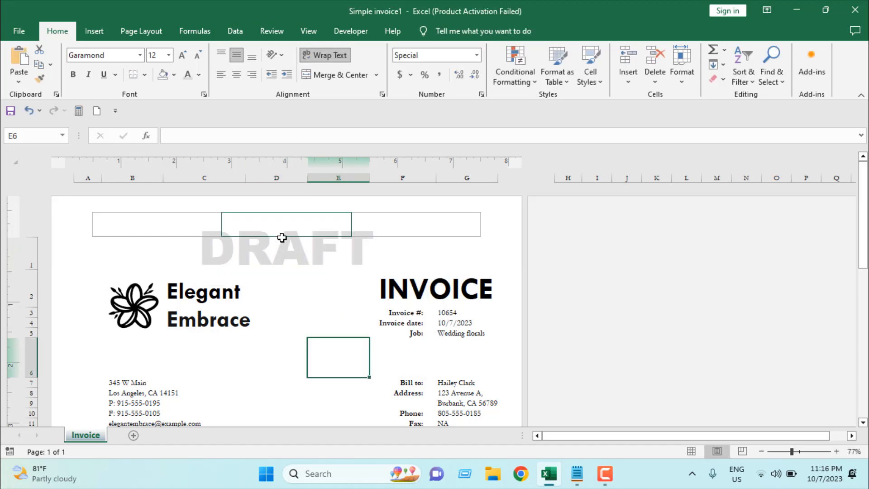
Insert three blank lines before DRAFT in the header to move the text watermark down the page
{"action": "left_click", "coordinate": [198, 243]}
{"action": "key", "text": "Return"}
{"action": "key", "text": "Return"}
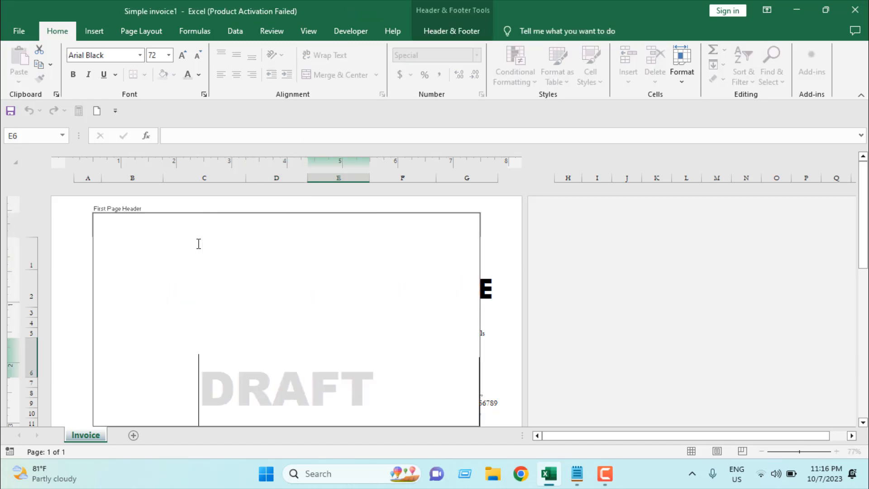
{"action": "left_click", "coordinate": [596, 323]}
{"action": "scroll", "coordinate": [342, 308], "scroll_direction": "down", "scroll_amount": 3}
{"action": "scroll", "coordinate": [326, 290], "scroll_direction": "up", "scroll_amount": 3}
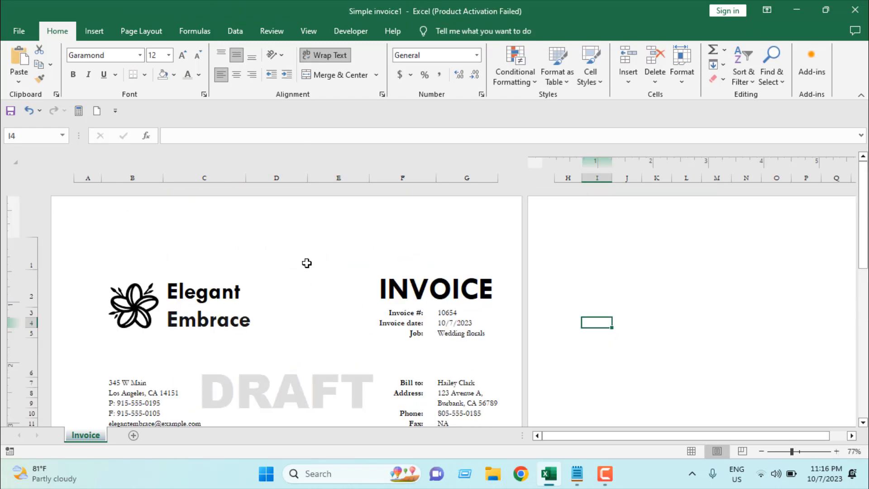
{"action": "left_click", "coordinate": [271, 231]}
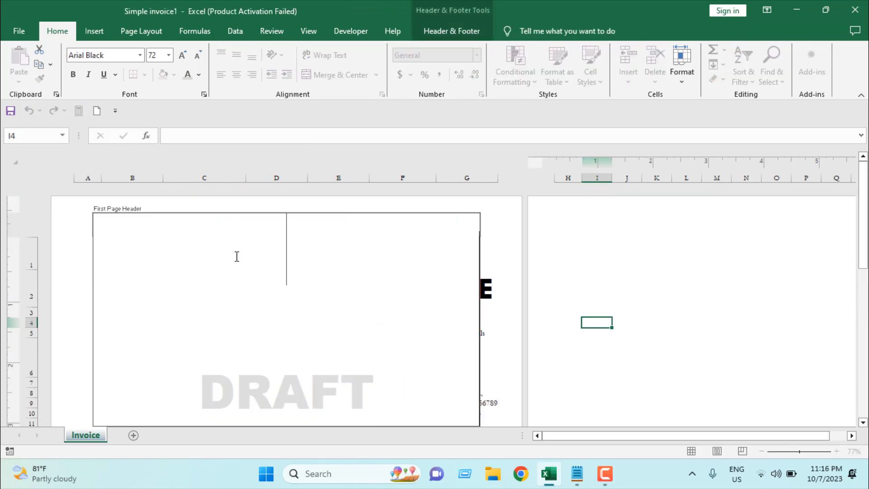
{"action": "key", "text": "Return"}
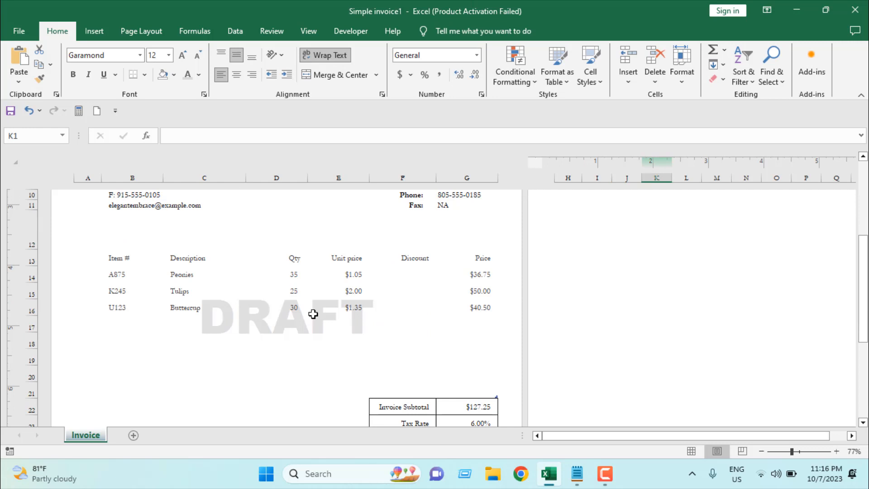
Scroll through the invoice and open the print preview to check the DRAFT watermark
{"action": "scroll", "coordinate": [343, 330], "scroll_direction": "down", "scroll_amount": 3}
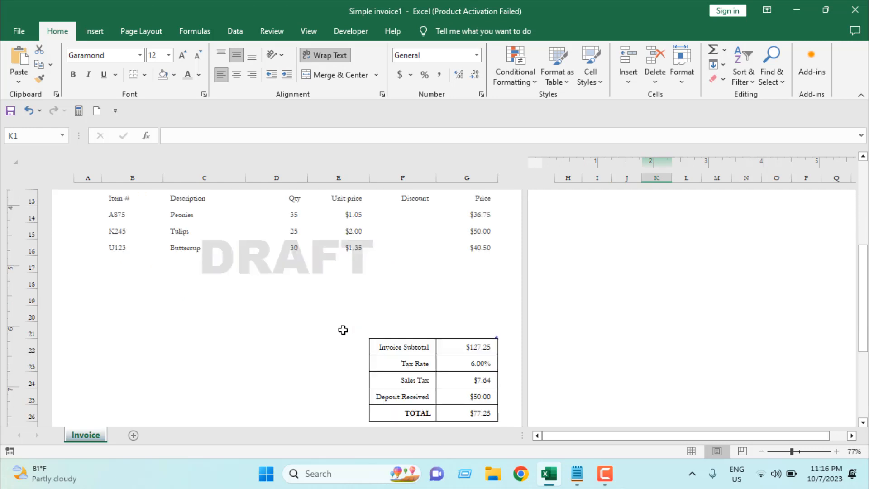
{"action": "scroll", "coordinate": [343, 330], "scroll_direction": "up", "scroll_amount": 3}
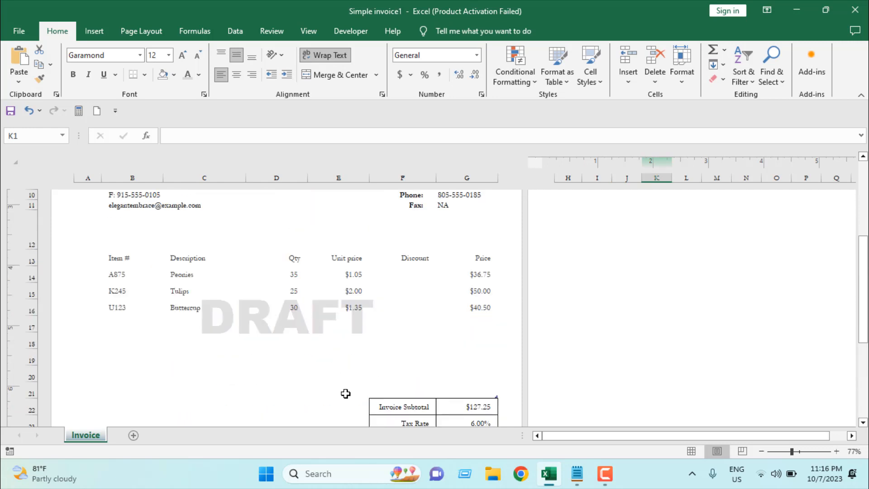
{"action": "key", "text": "ctrl+p"}
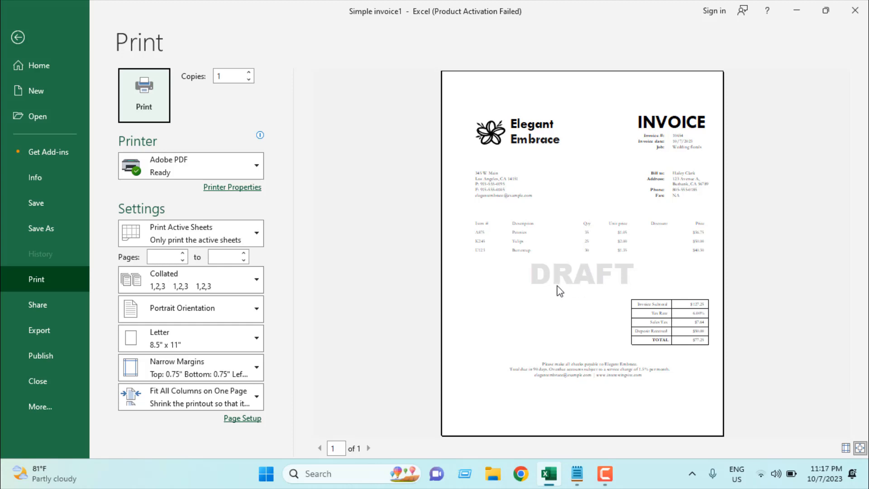
{"action": "left_click", "coordinate": [18, 38]}
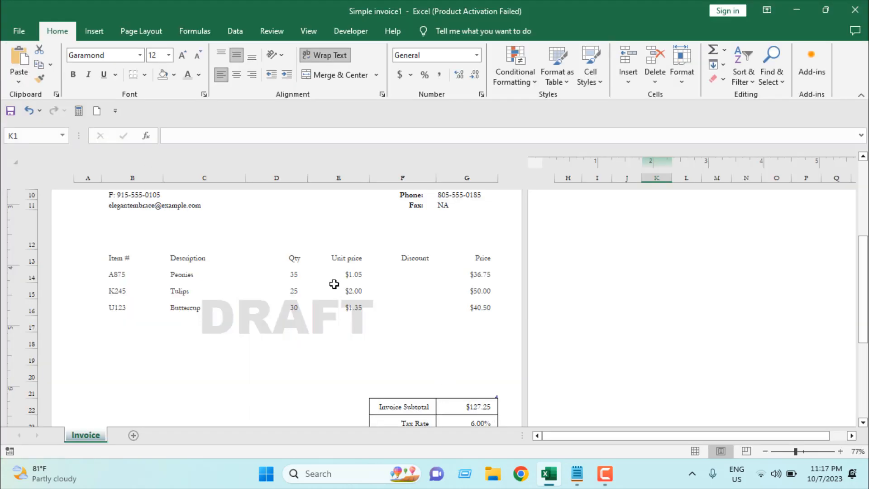